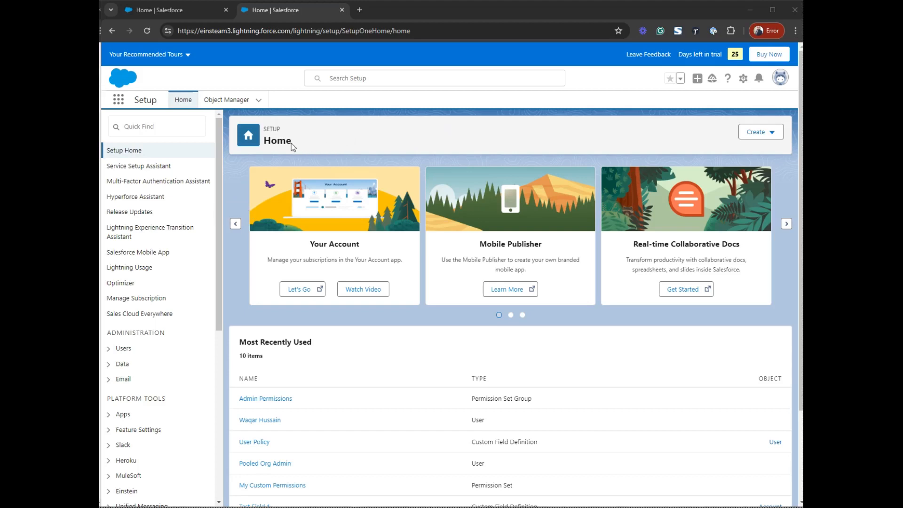
- Find the User Management Settings in Setup and enable User Access Policies
left_click(191, 126)
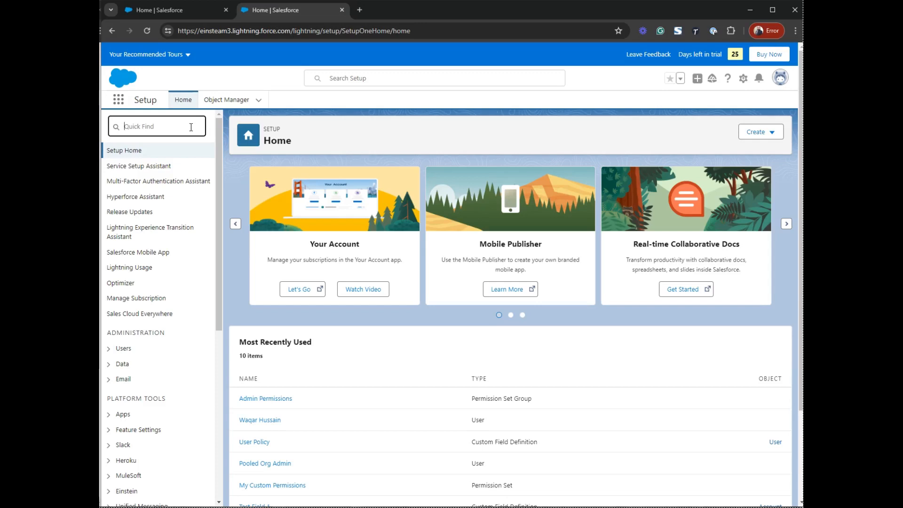
type("user")
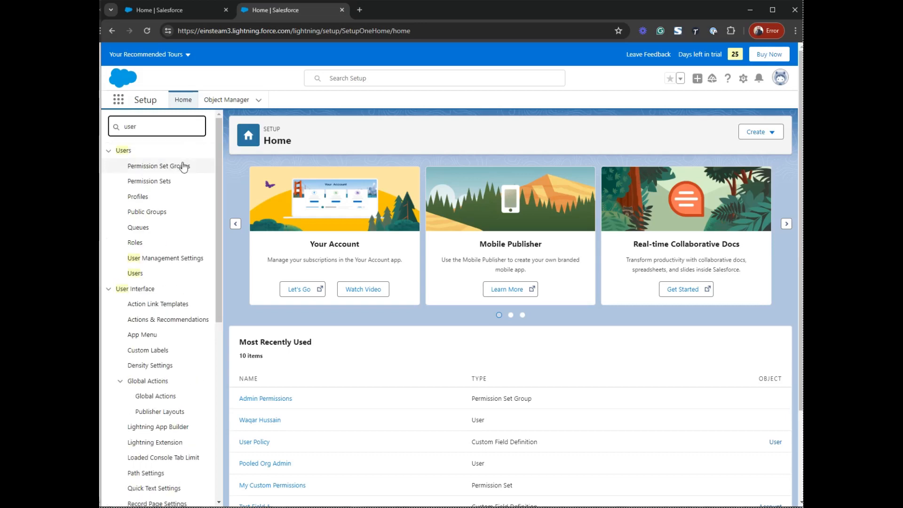
left_click(178, 261)
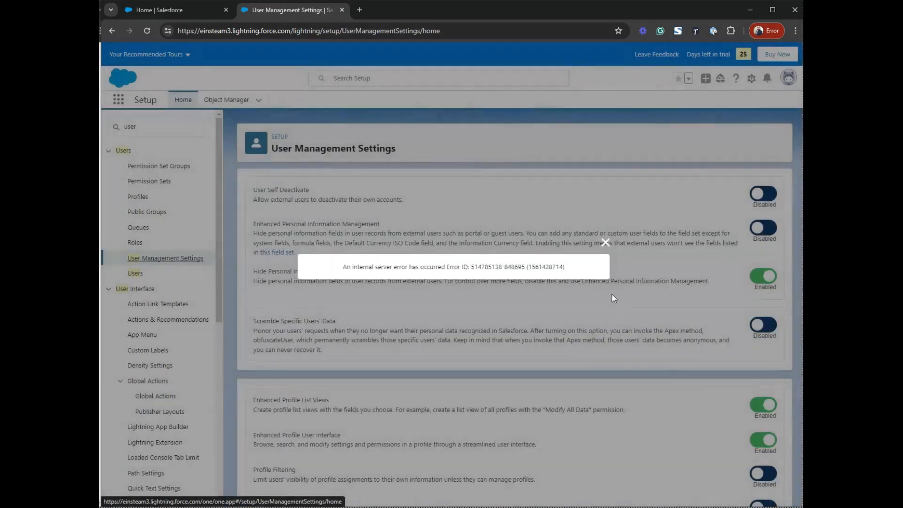
left_click(605, 243)
scroll(586, 263, "down", 1)
scroll(587, 264, "down", 5)
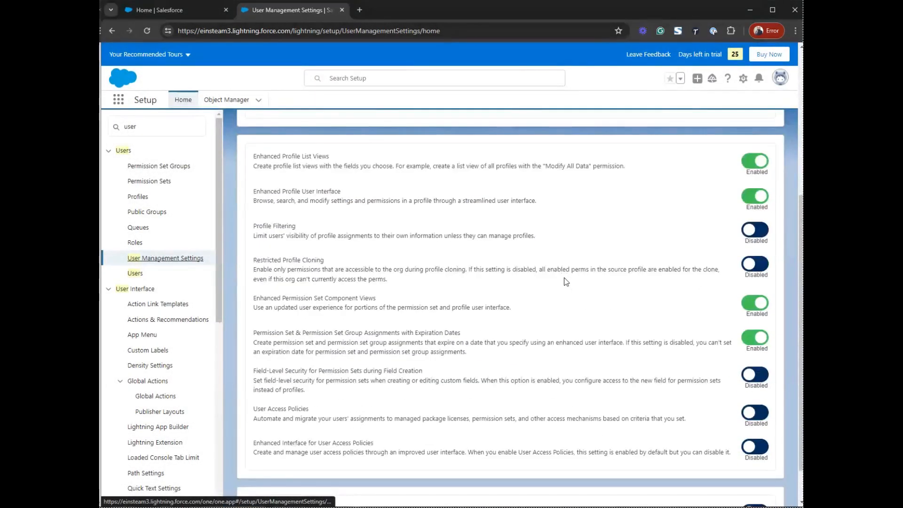
left_click_drag(254, 408, 311, 410)
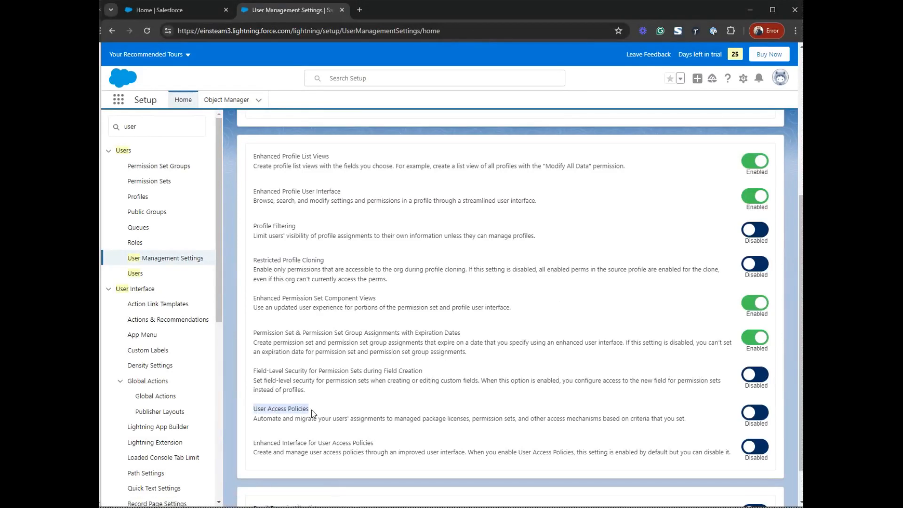
left_click(755, 416)
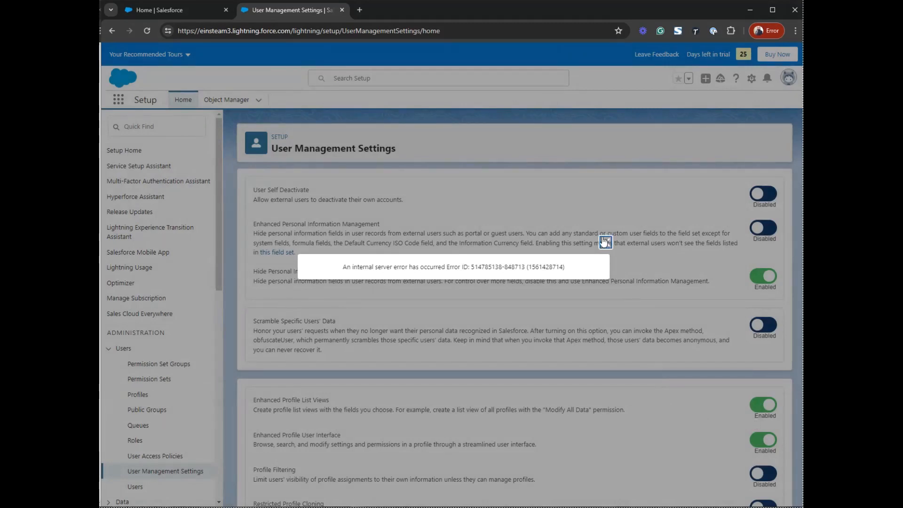
- Create a new user access policy named "Admin Policy" with API name Admin_Policy and order 10
scroll(196, 291, "down", 2)
scroll(193, 357, "down", 1)
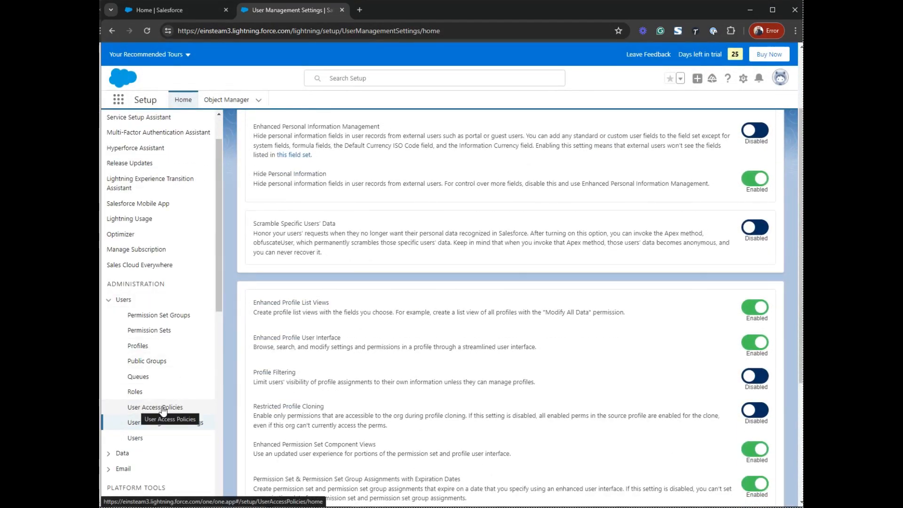
left_click(157, 410)
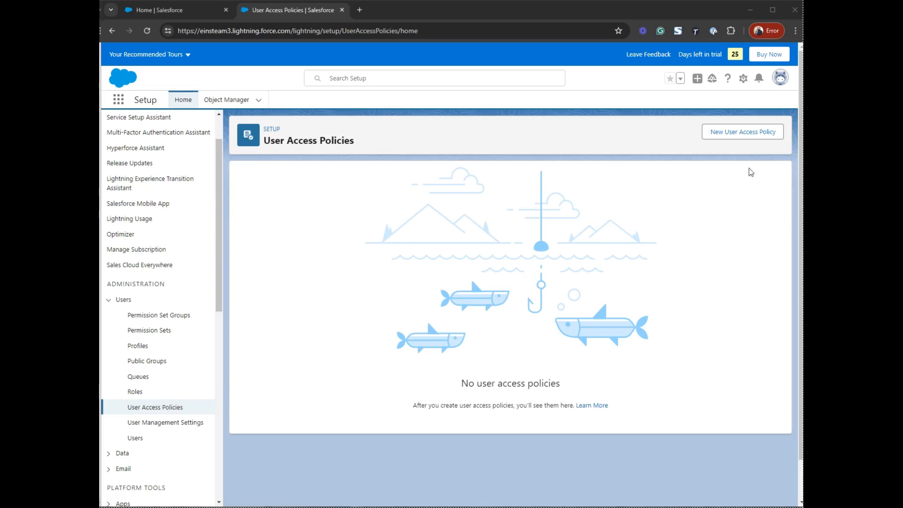
left_click(751, 136)
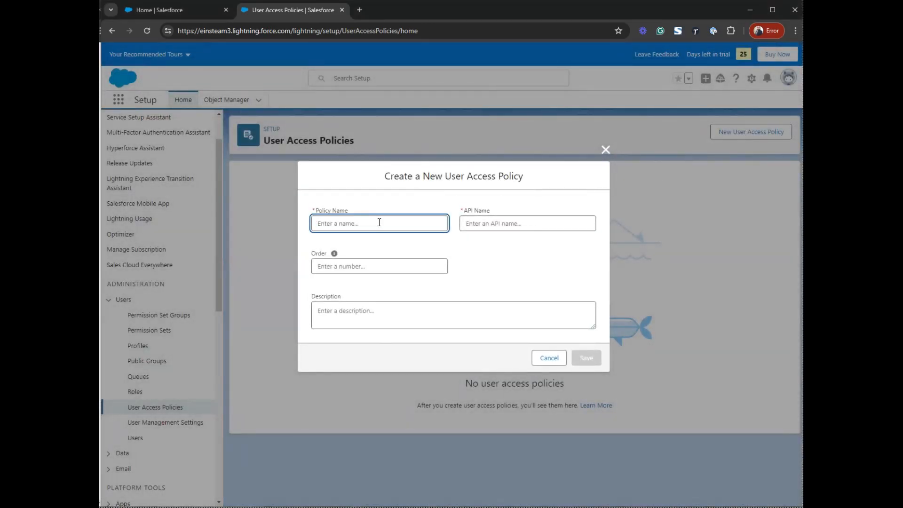
type("Admin Policy")
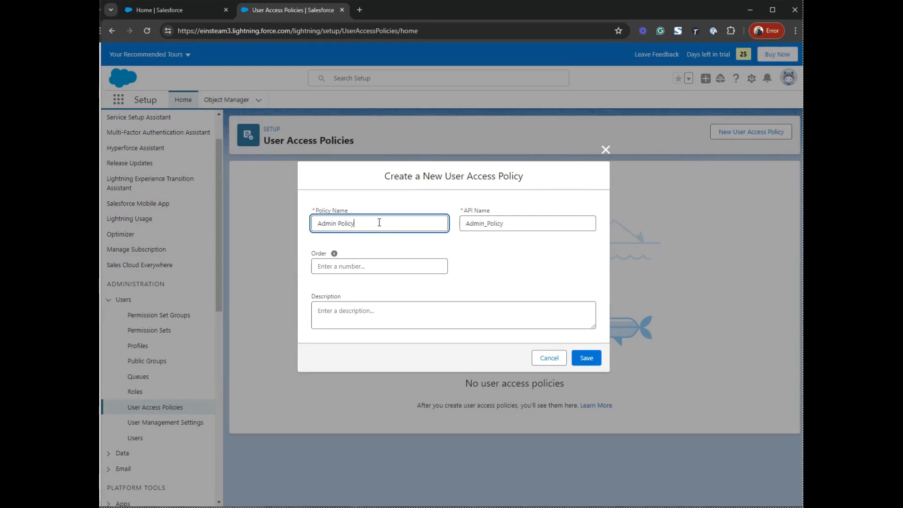
key("Tab")
mouse_move(337, 260)
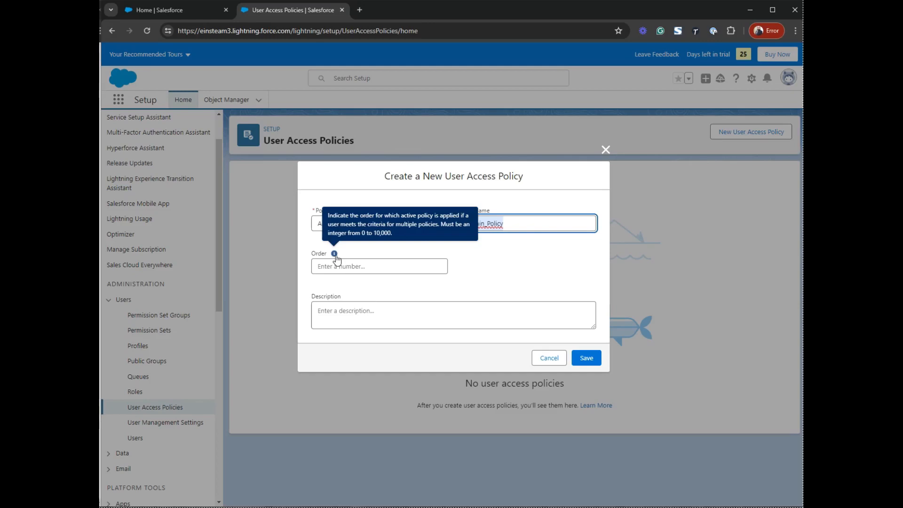
left_click(337, 266)
type("10")
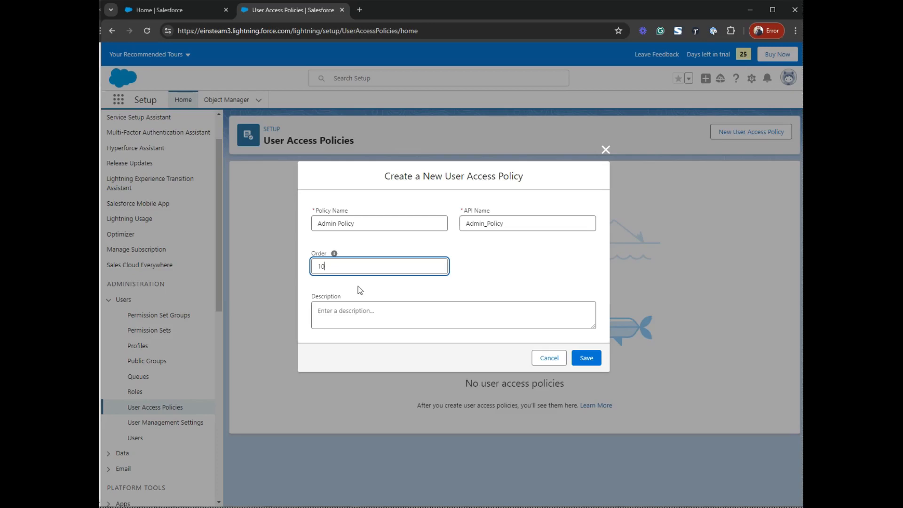
left_click(587, 357)
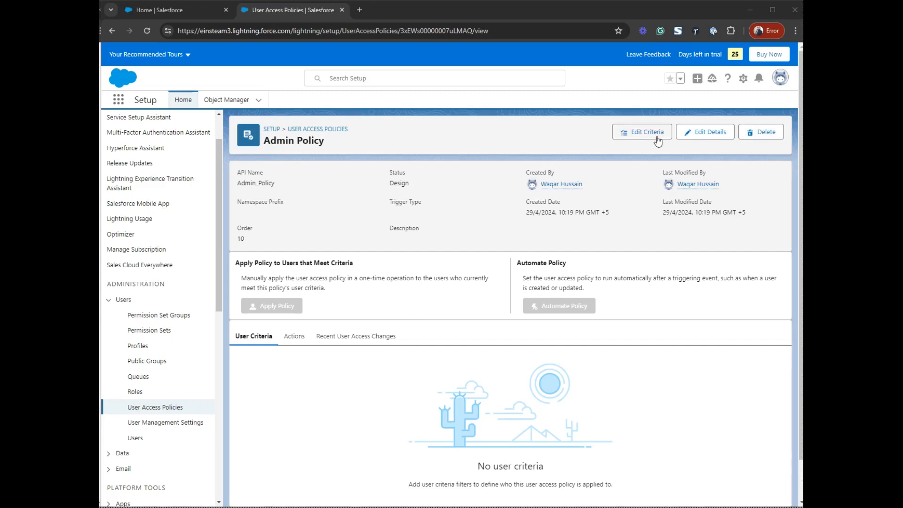
- Edit the policy's criteria and set the first user filter to Profile Equals System Administrator
left_click(642, 134)
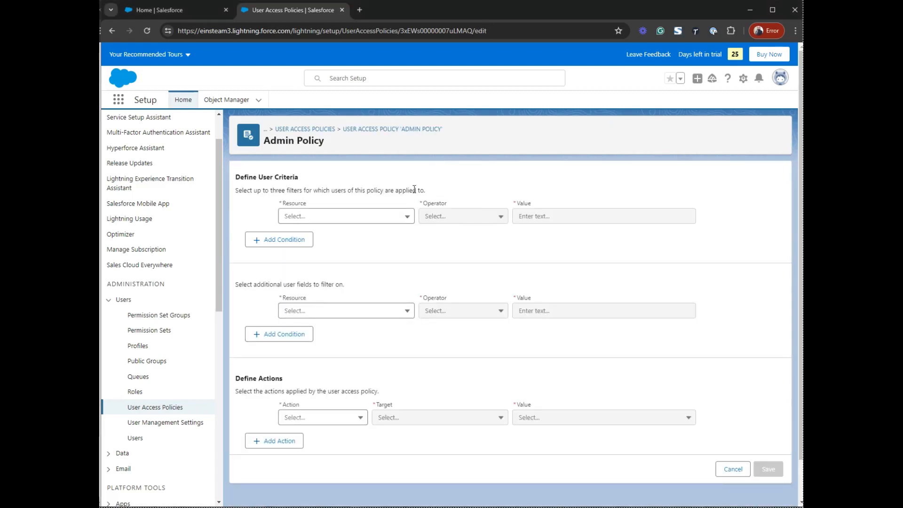
left_click(387, 220)
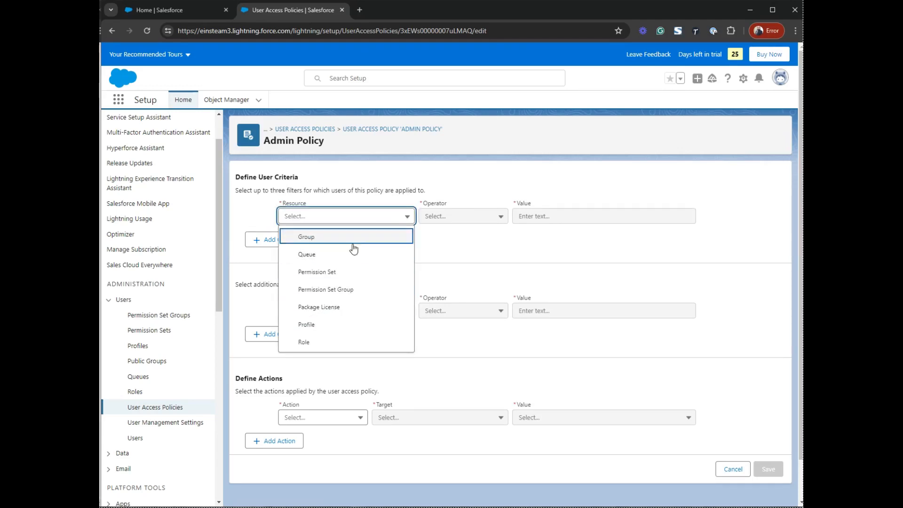
left_click(342, 328)
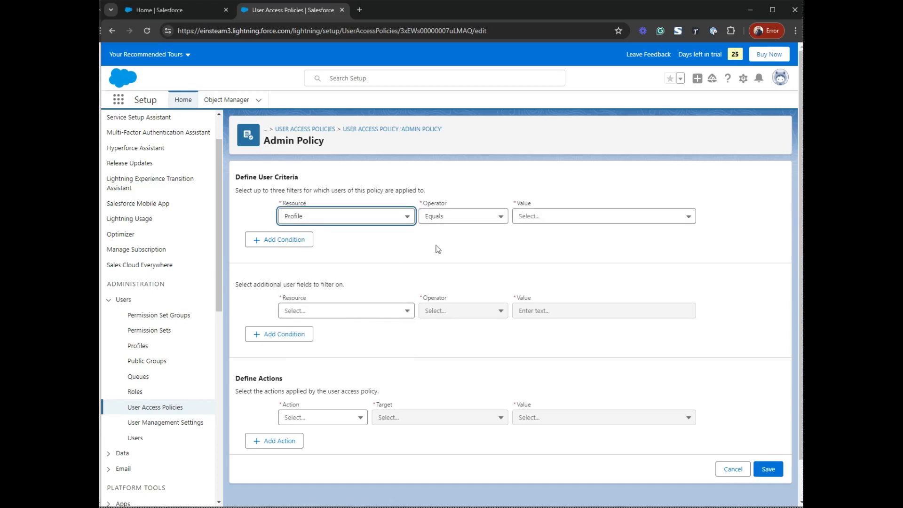
left_click(613, 223)
scroll(586, 347, "down", 5)
left_click(584, 407)
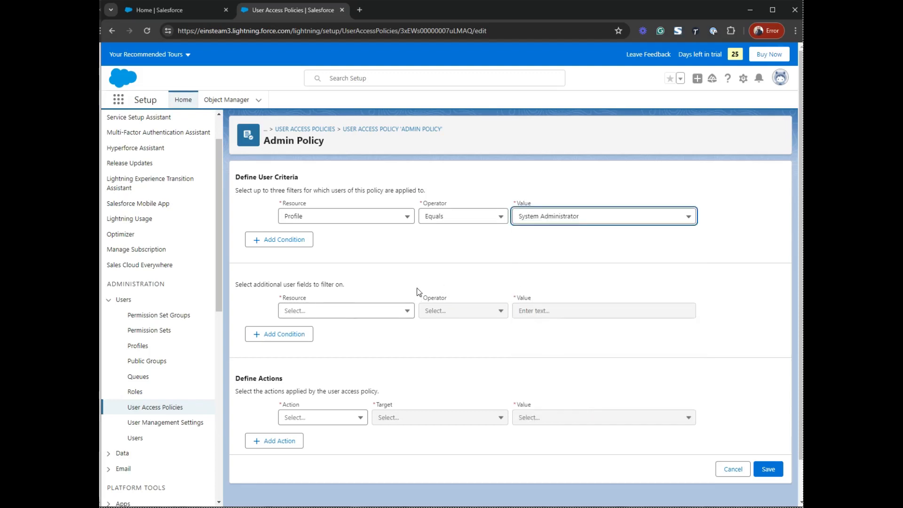
- Set the additional user field filter to User Policy Equals Admin Policy
left_click(390, 311)
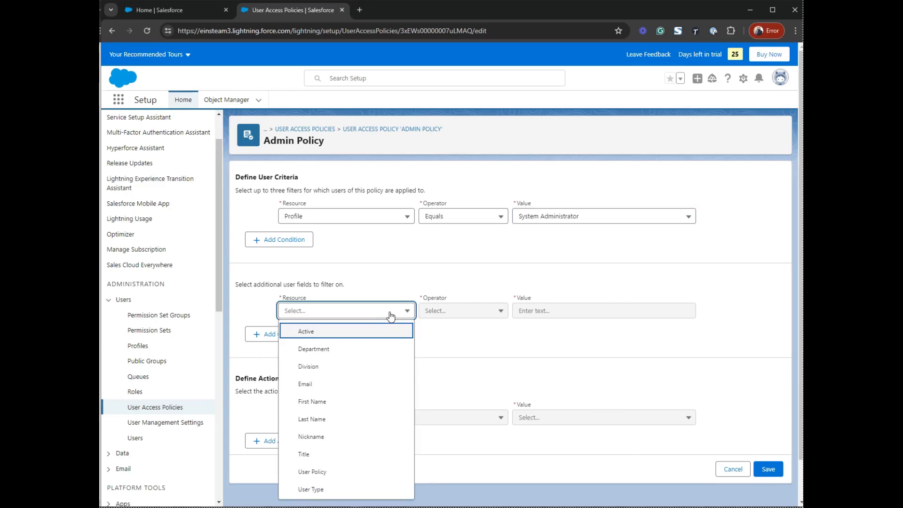
left_click(320, 472)
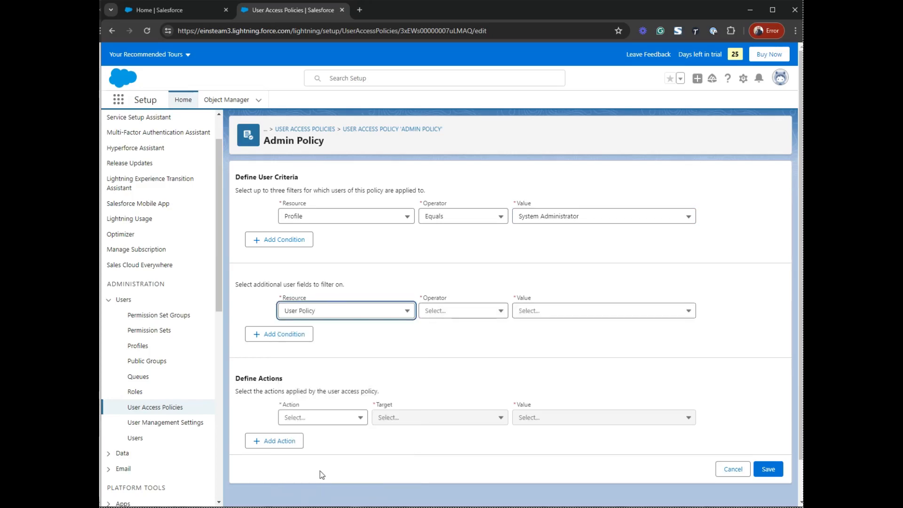
left_click(610, 312)
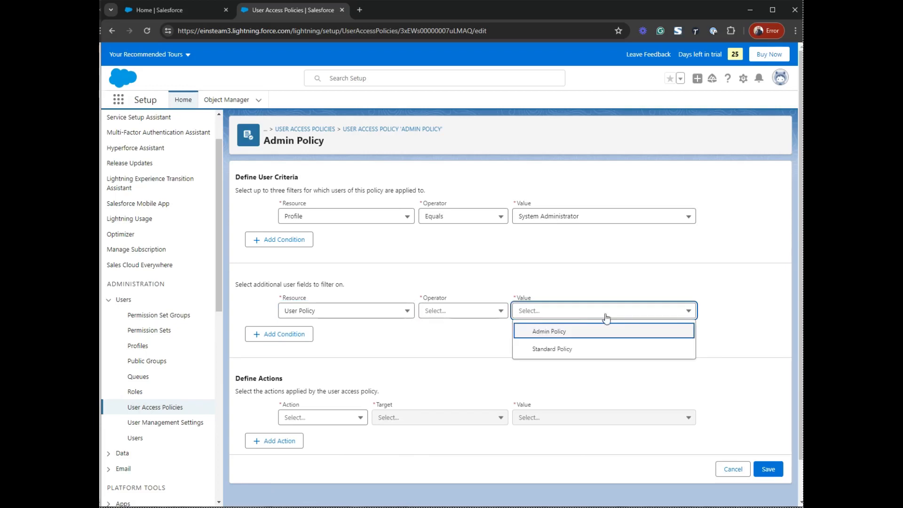
left_click(560, 332)
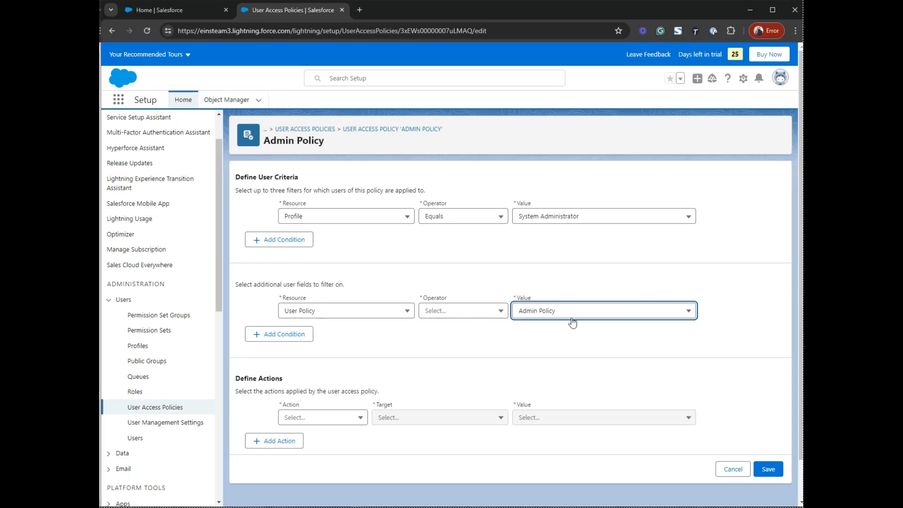
left_click(480, 314)
left_click(478, 331)
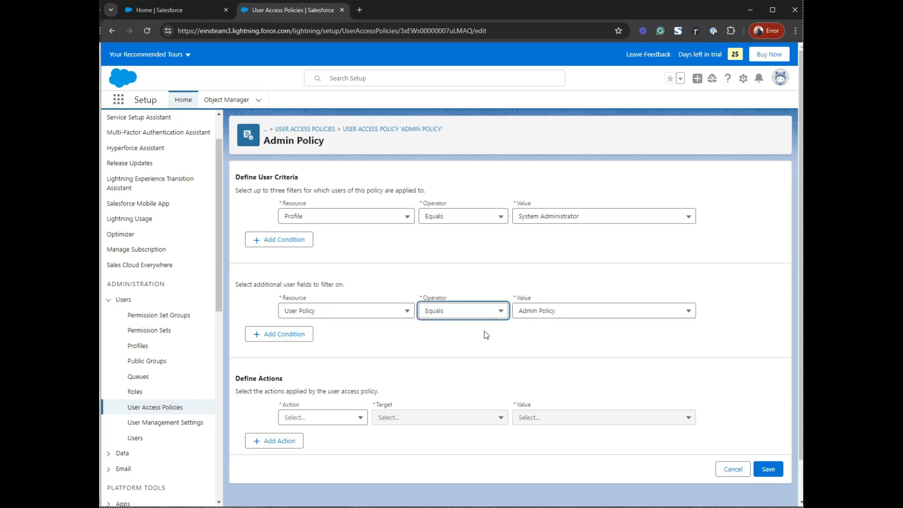
- Define the first policy action to grant the permission set My_Custom_Permissions
scroll(373, 330, "down", 1)
left_click_drag(237, 334, 334, 336)
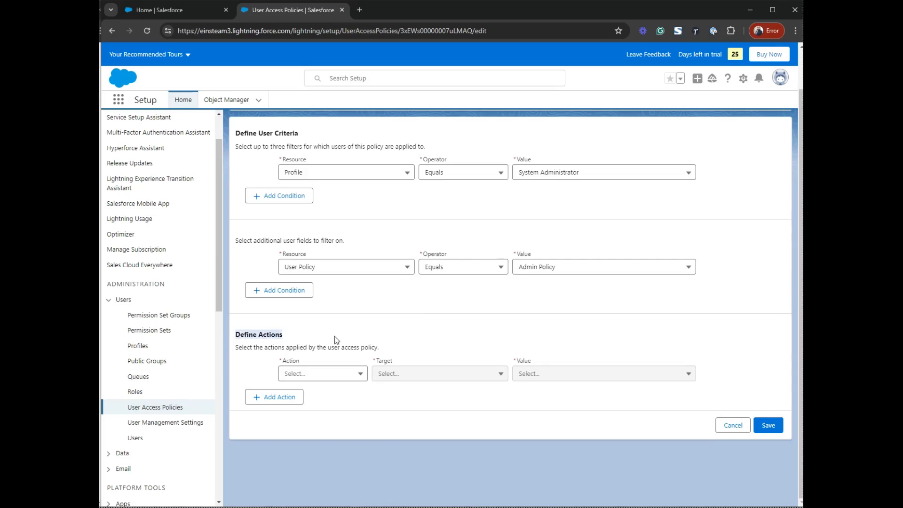
left_click(348, 376)
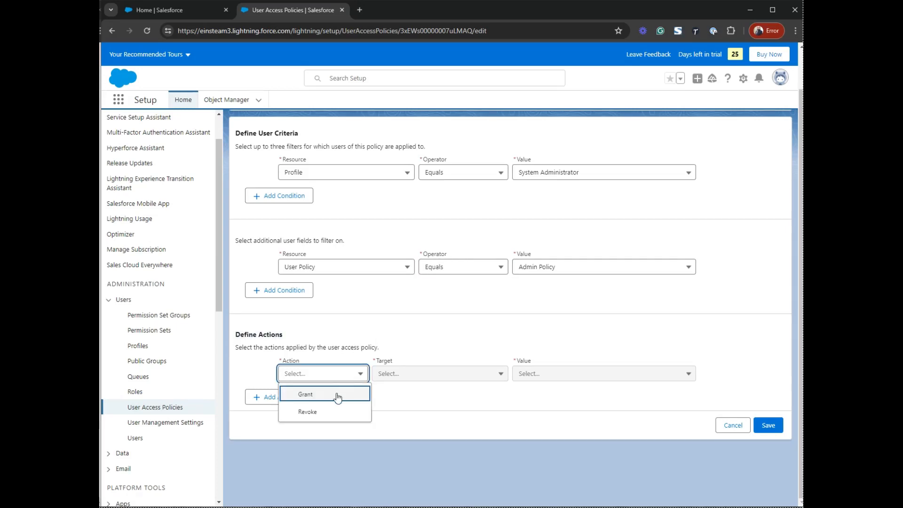
left_click(337, 395)
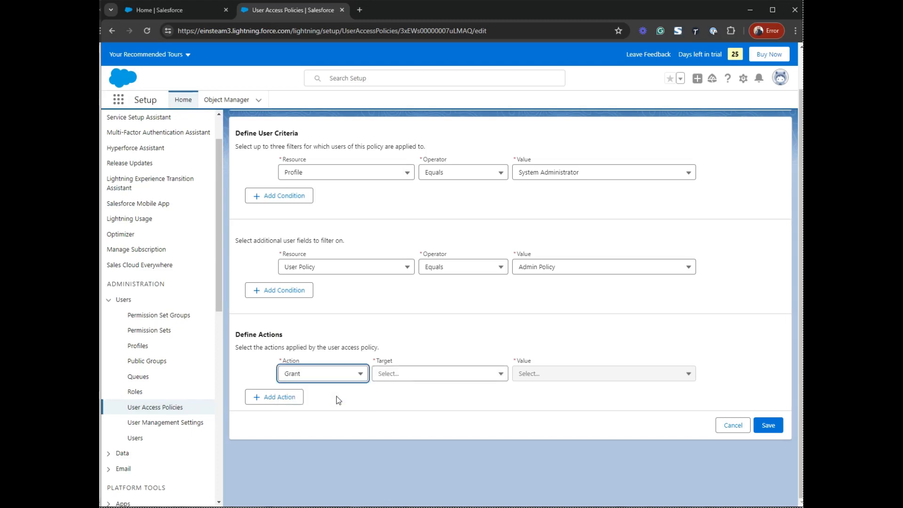
left_click(445, 379)
left_click(436, 395)
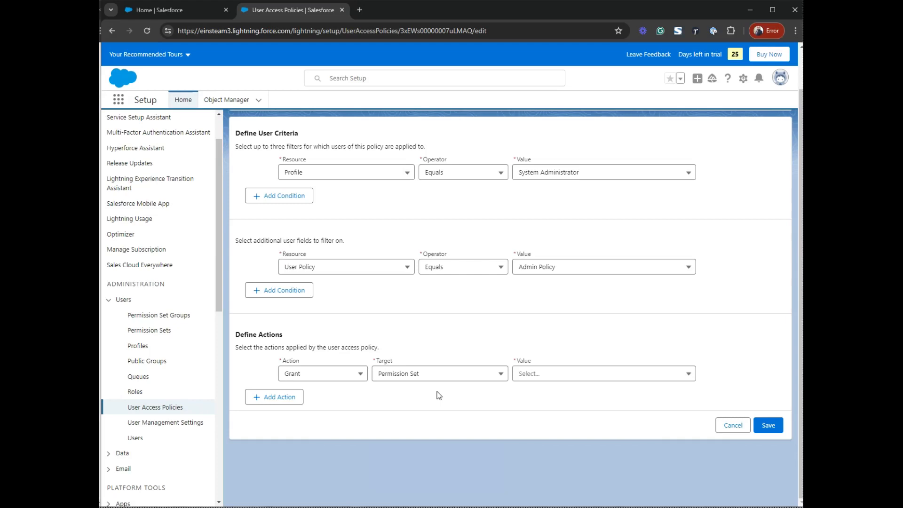
left_click(559, 377)
scroll(676, 403, "down", 5)
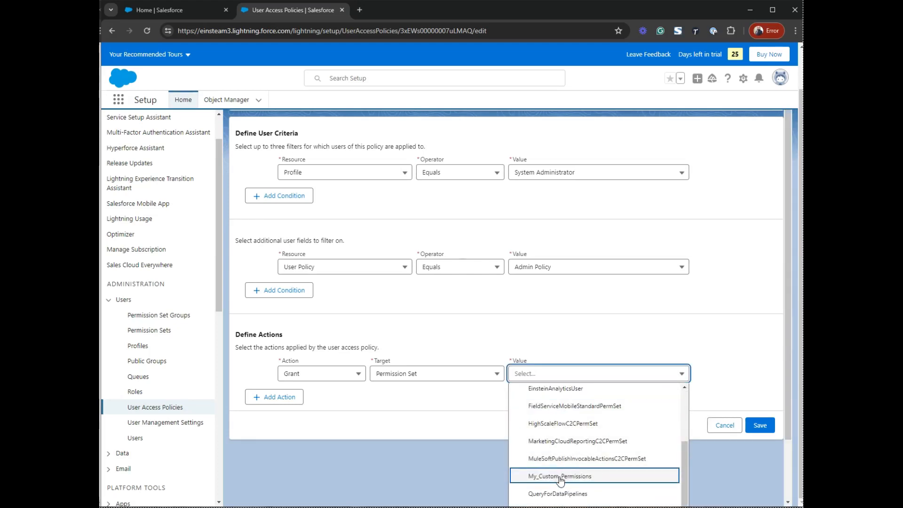
left_click(571, 477)
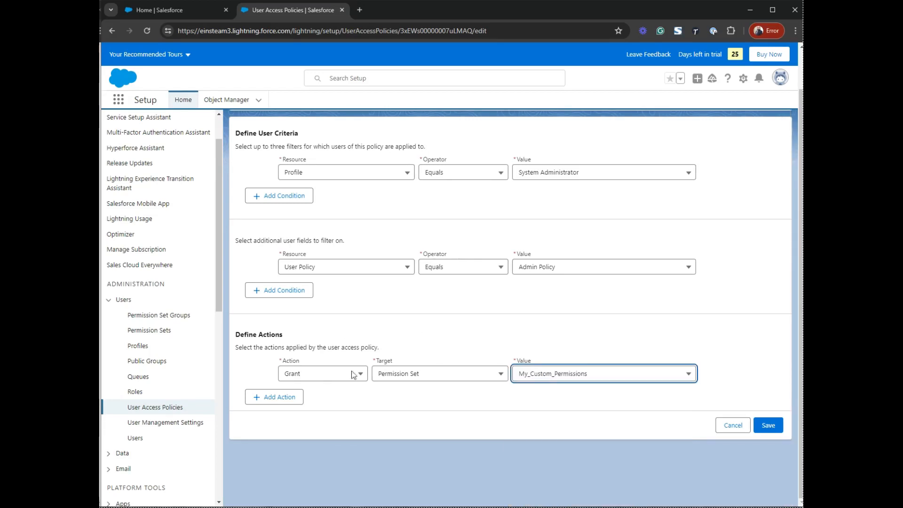
- Add a second policy action that grants membership in the Announcements group
left_click(278, 397)
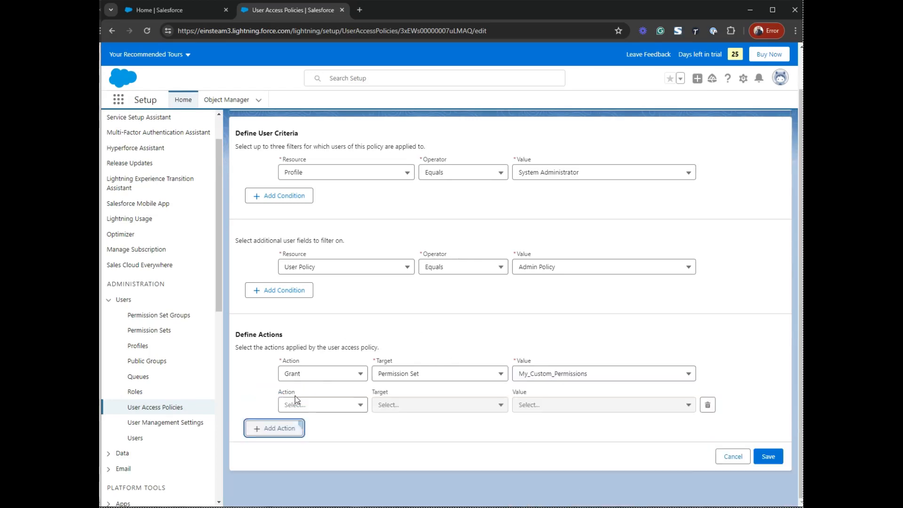
left_click(335, 405)
left_click(327, 424)
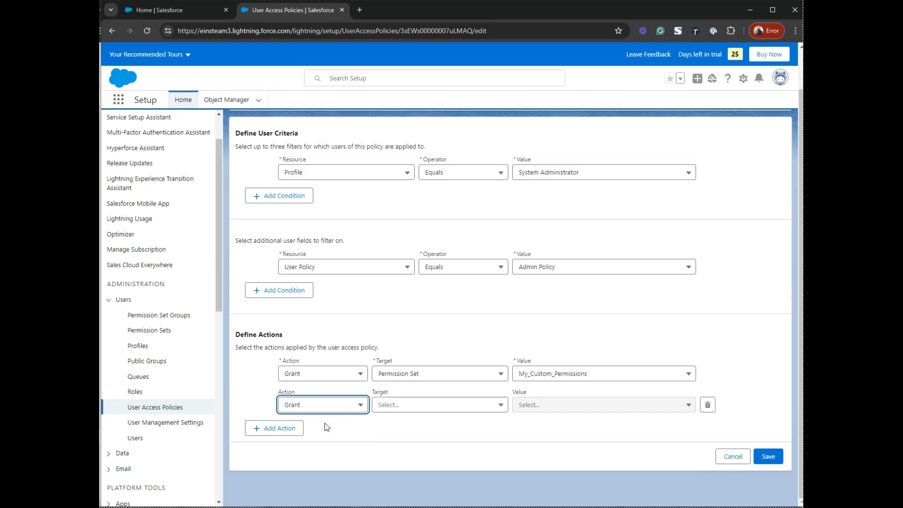
left_click(442, 408)
scroll(491, 361, "down", 1)
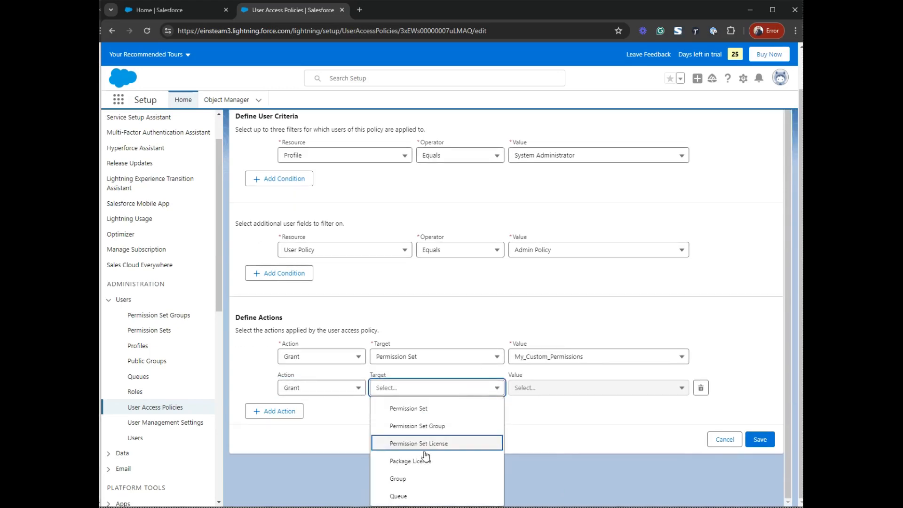
left_click(404, 479)
left_click(564, 407)
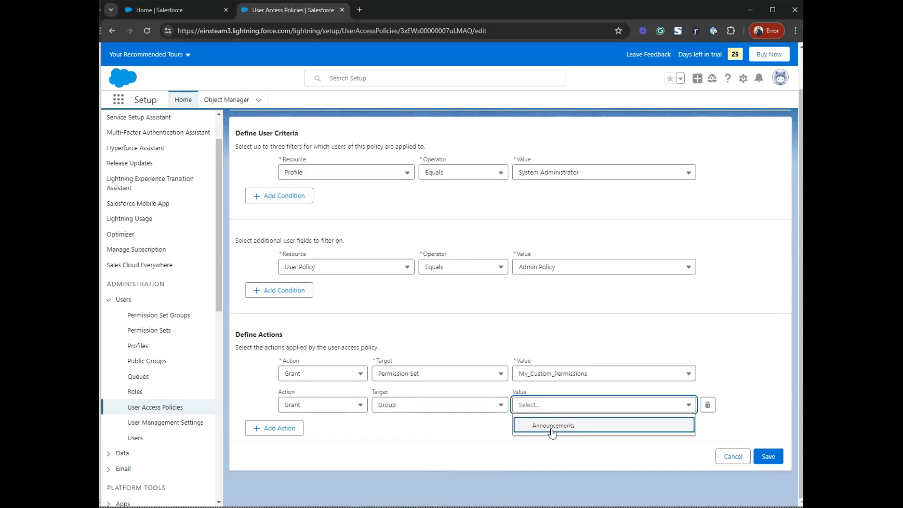
left_click(568, 430)
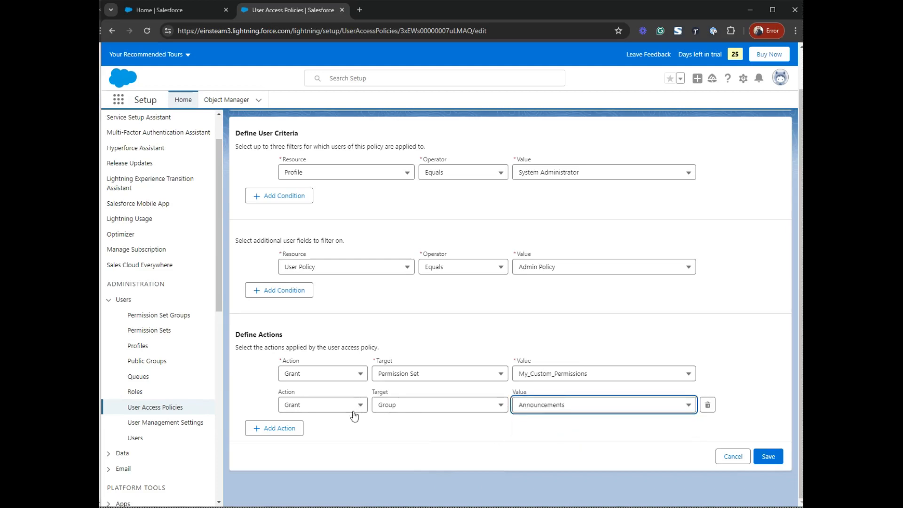
- Add a third policy action that grants membership in the Case_Advisors queue, and save the policy
left_click(302, 429)
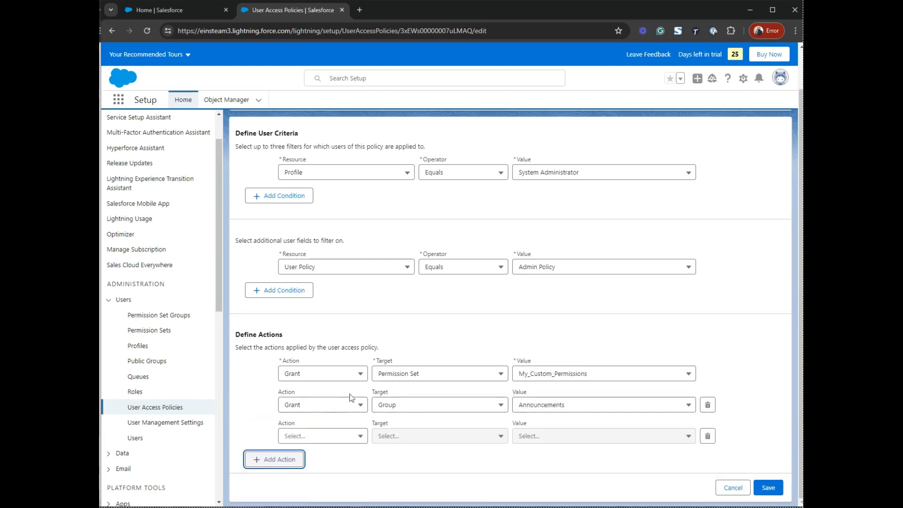
left_click(345, 438)
left_click(340, 458)
left_click(439, 436)
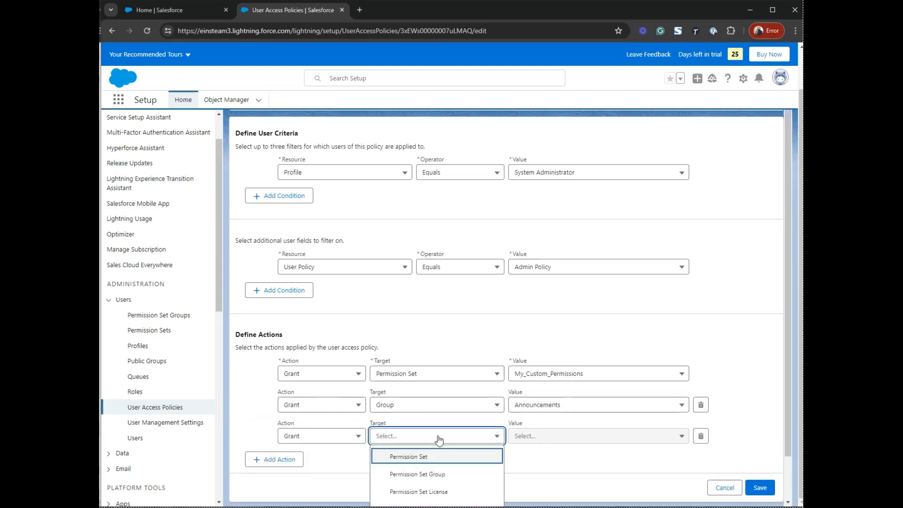
scroll(442, 434, "down", 1)
left_click(401, 500)
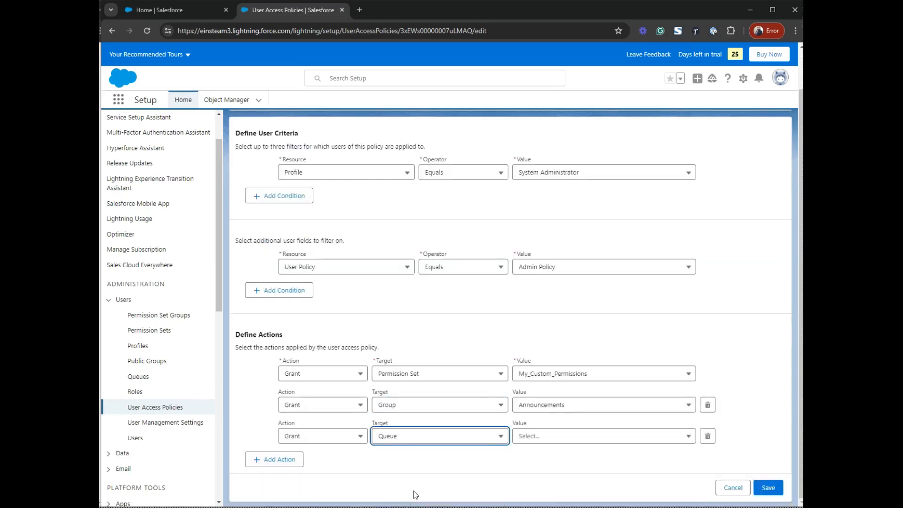
left_click(543, 437)
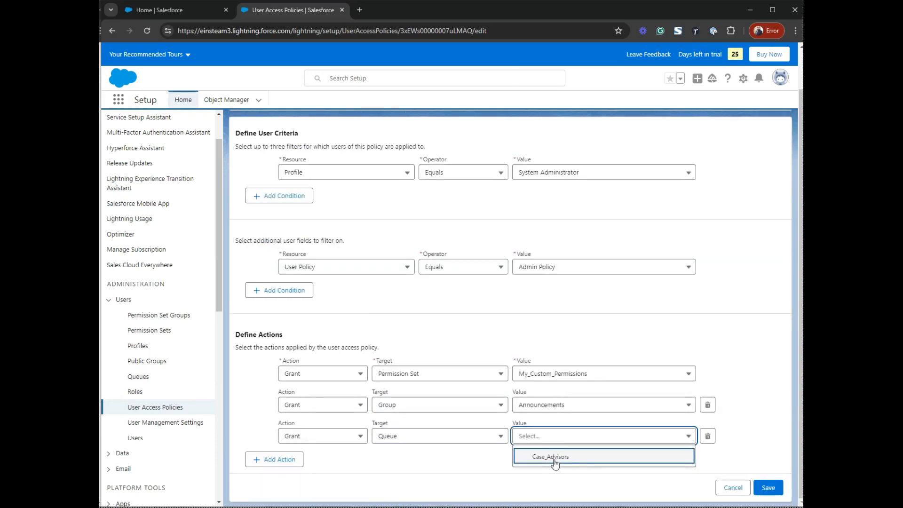
left_click(554, 459)
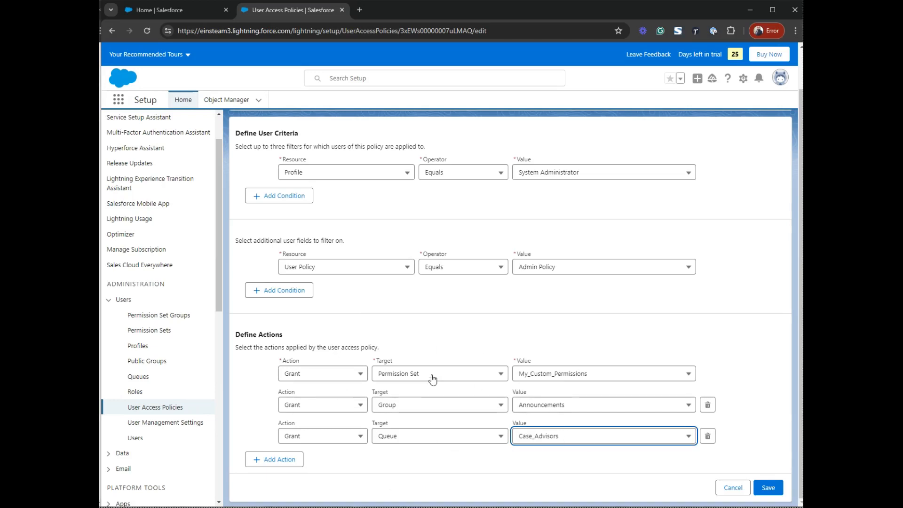
left_click(769, 489)
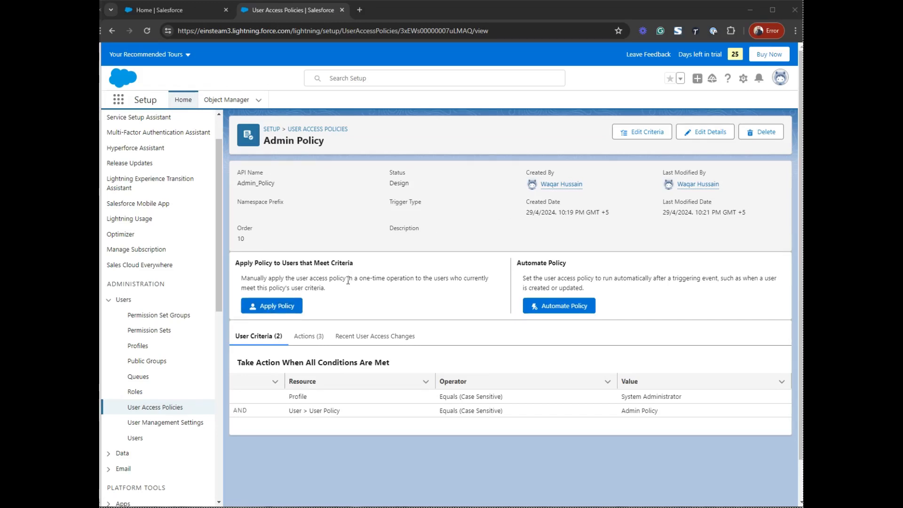
left_click(293, 313)
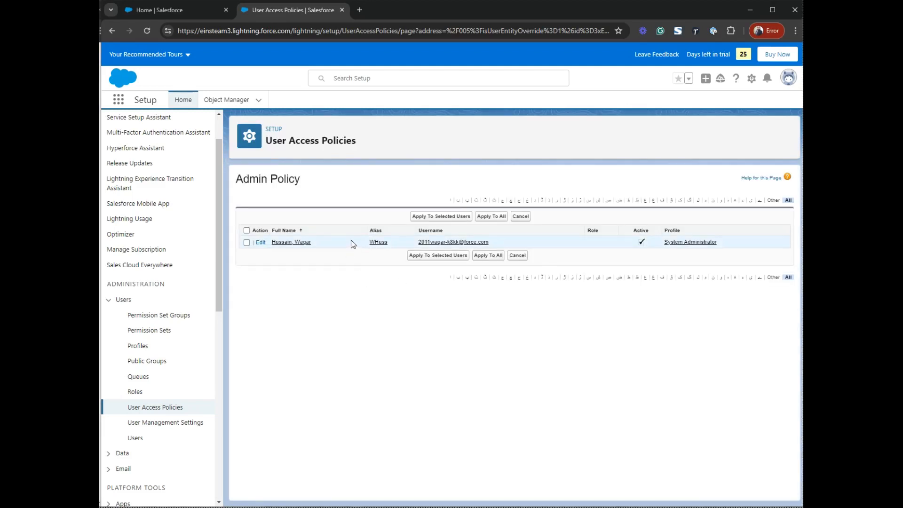
left_click(247, 231)
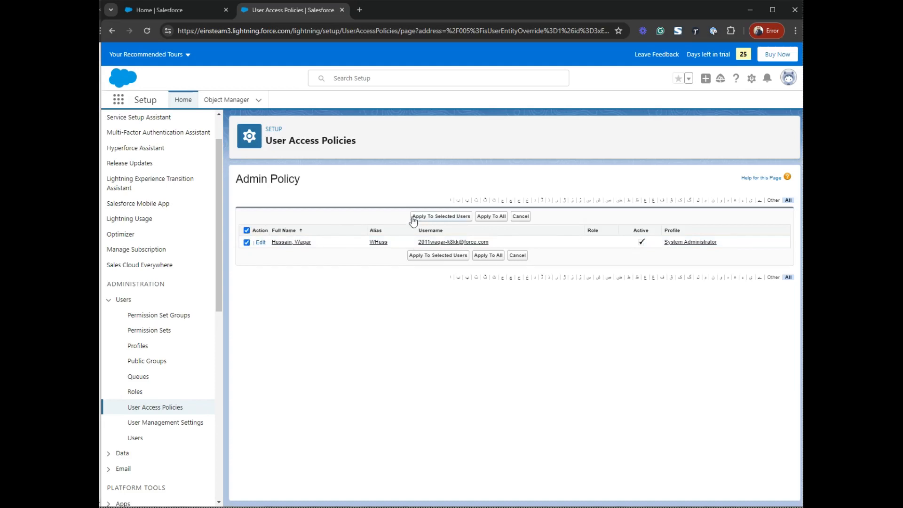
left_click(170, 412)
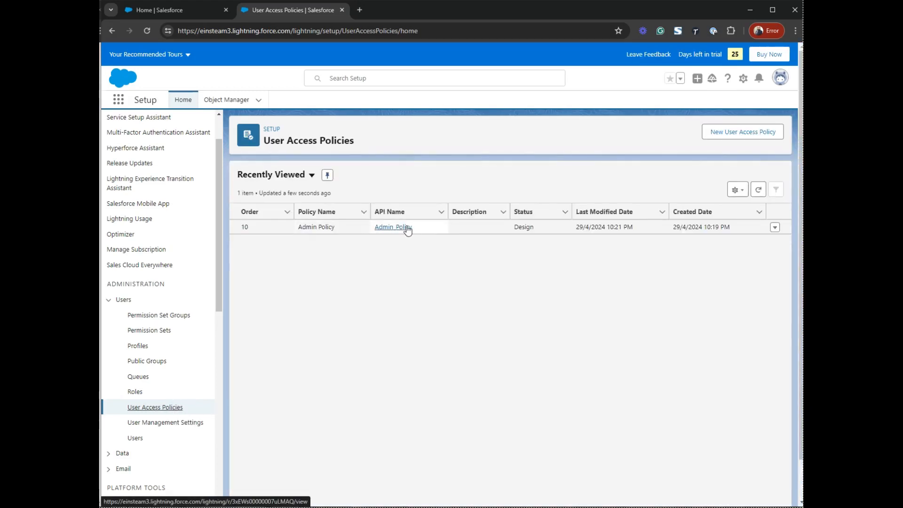
left_click(407, 227)
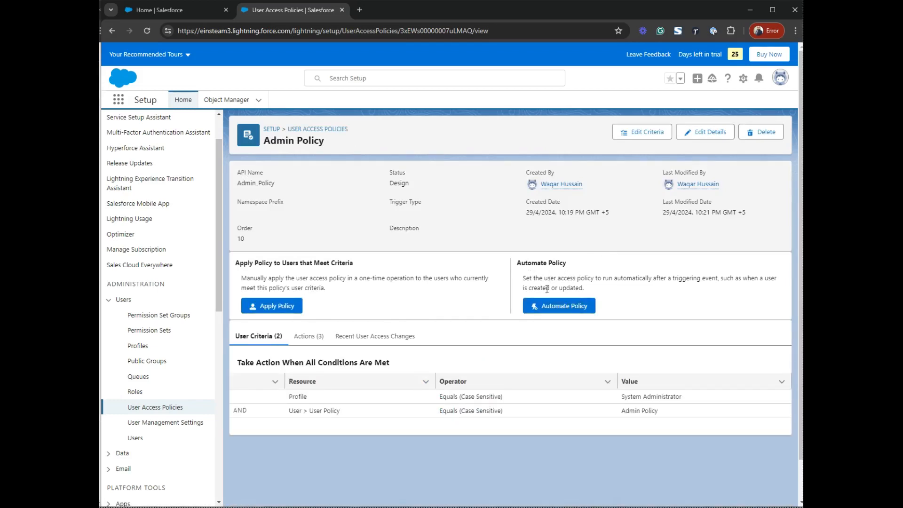
- Automate the Admin Policy to run when a user is created or updated, and activate it
left_click(567, 306)
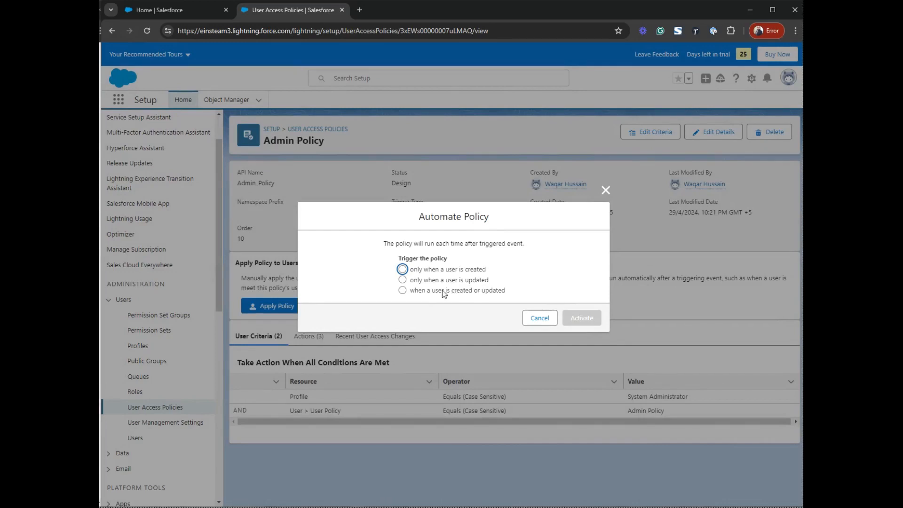
left_click(403, 291)
left_click(581, 319)
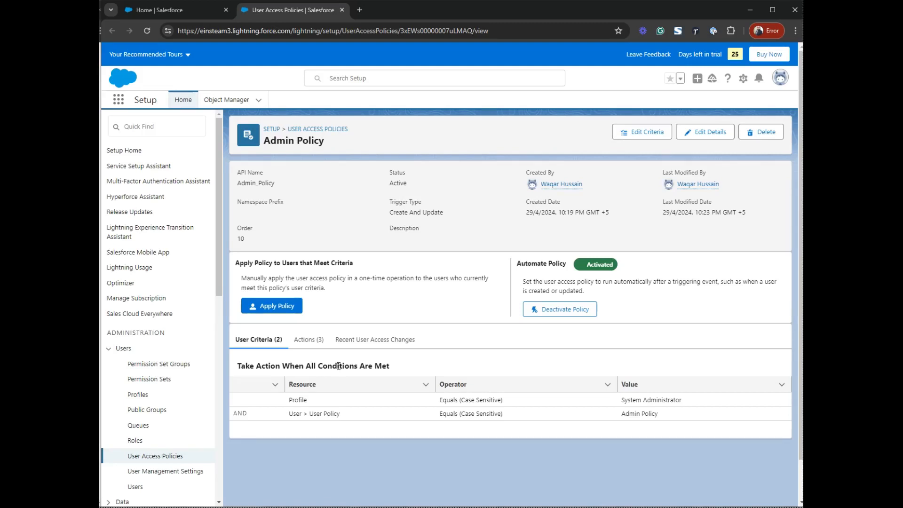
- Review the Admin Policy's user criteria, actions and recent user access changes
left_click(99, 282)
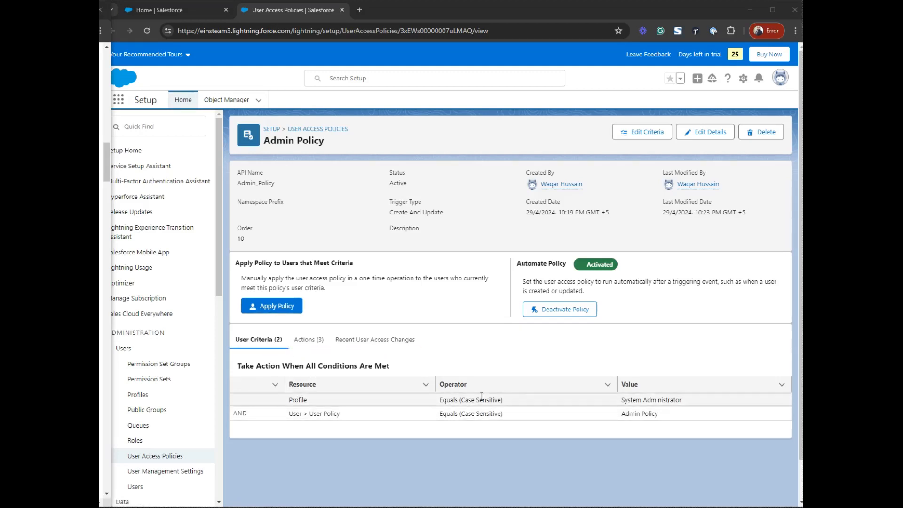
left_click(682, 402)
left_click_drag(682, 402, 611, 405)
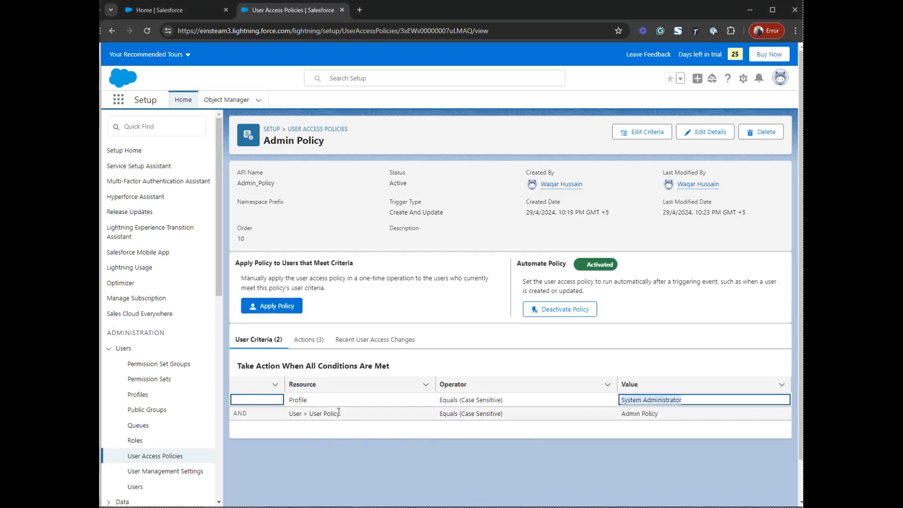
double_click(654, 415)
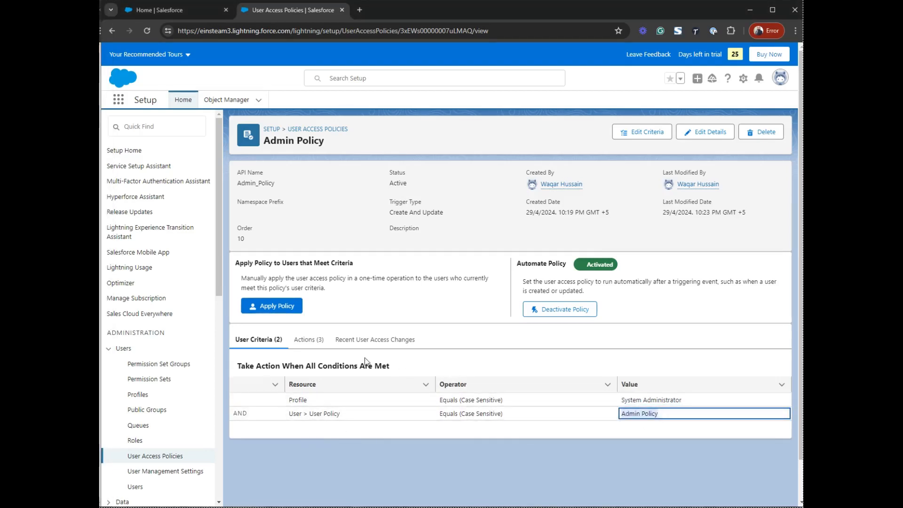
left_click(316, 343)
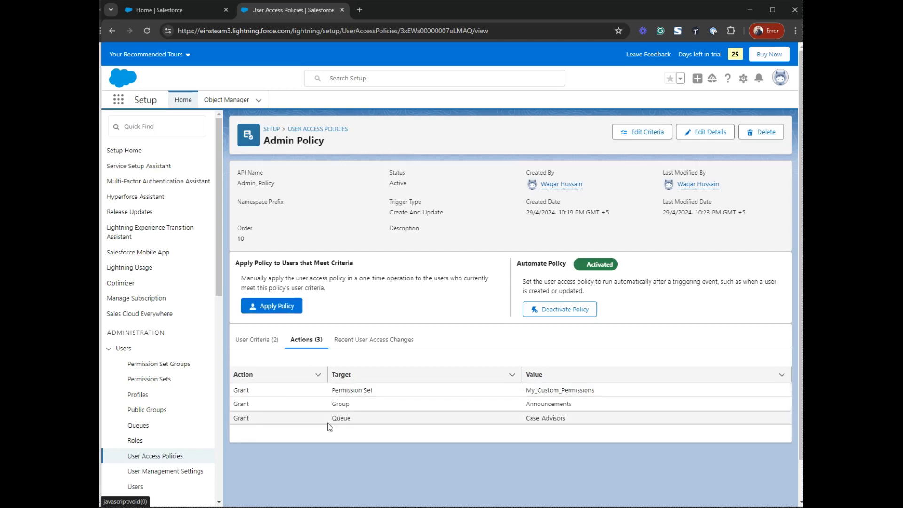
left_click(372, 342)
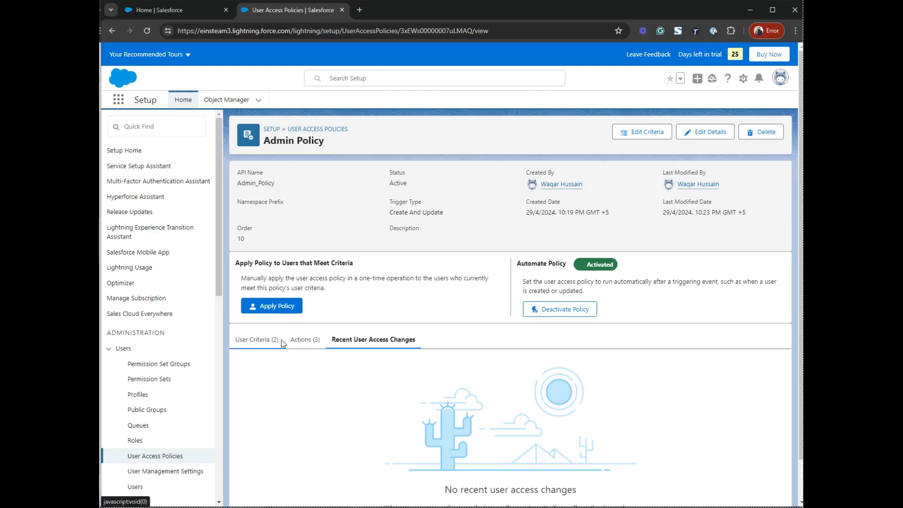
- Open the first System Administrator user in the All Users list and check their permission set assignments and group and queue memberships
scroll(187, 390, "down", 2)
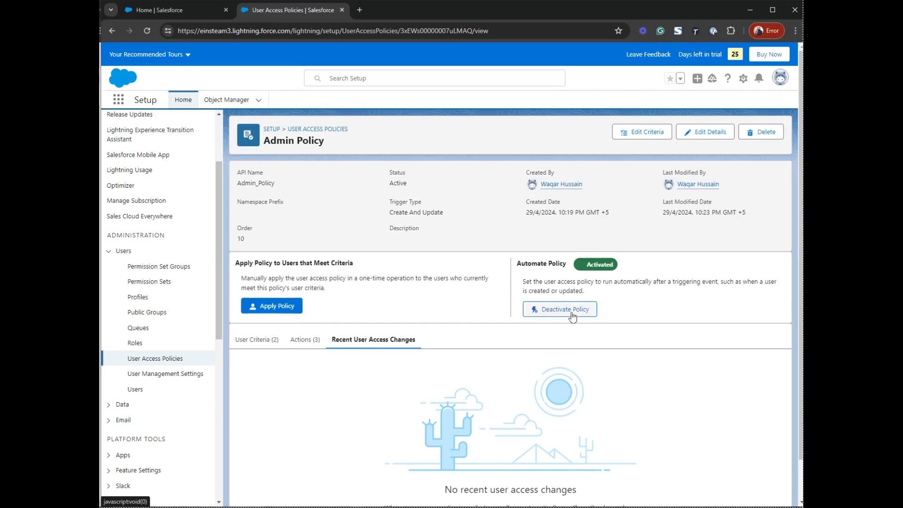
left_click(136, 389)
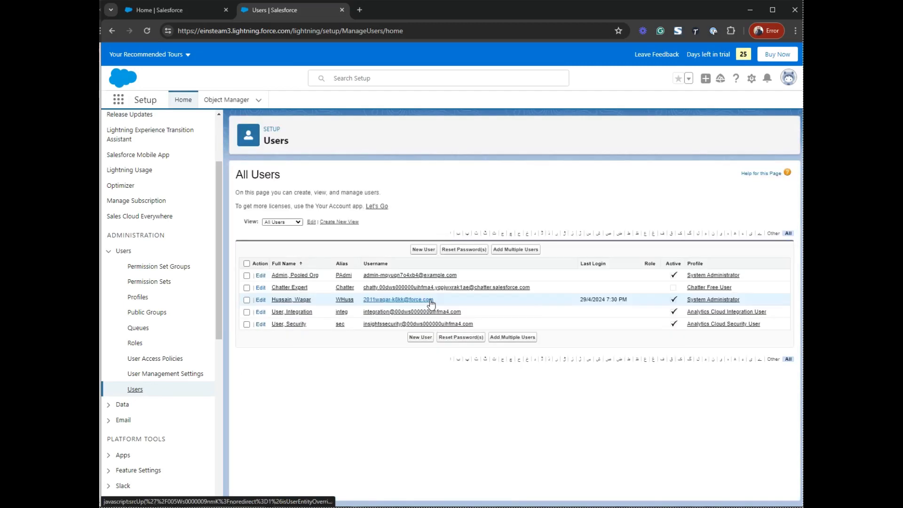
left_click(302, 275)
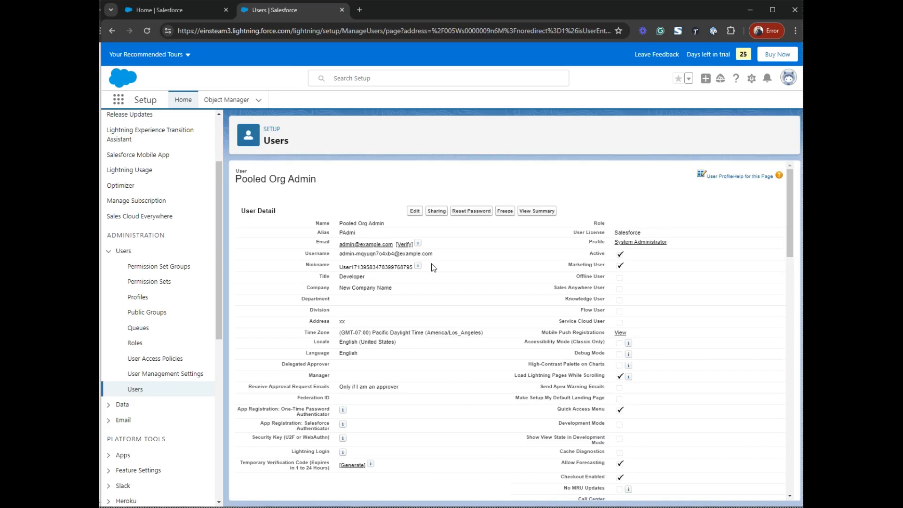
left_click(416, 230)
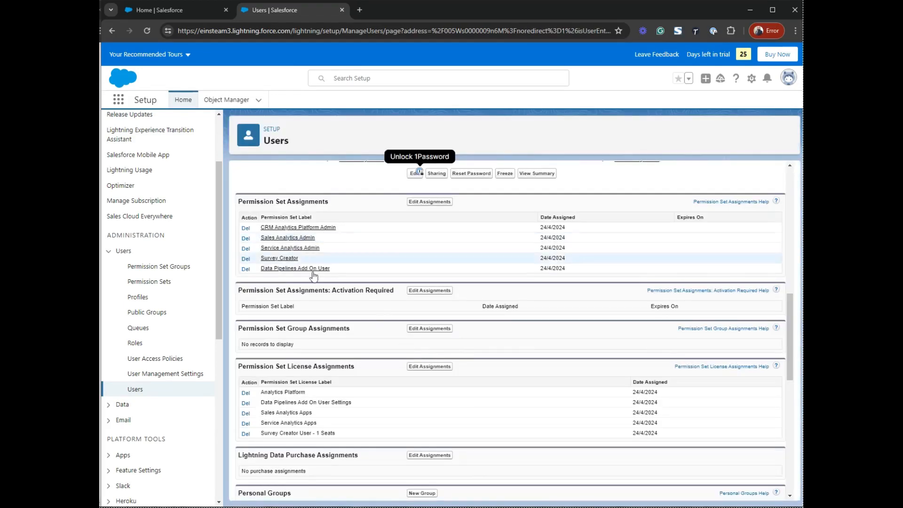
scroll(342, 325, "down", 1)
scroll(341, 324, "up", 2)
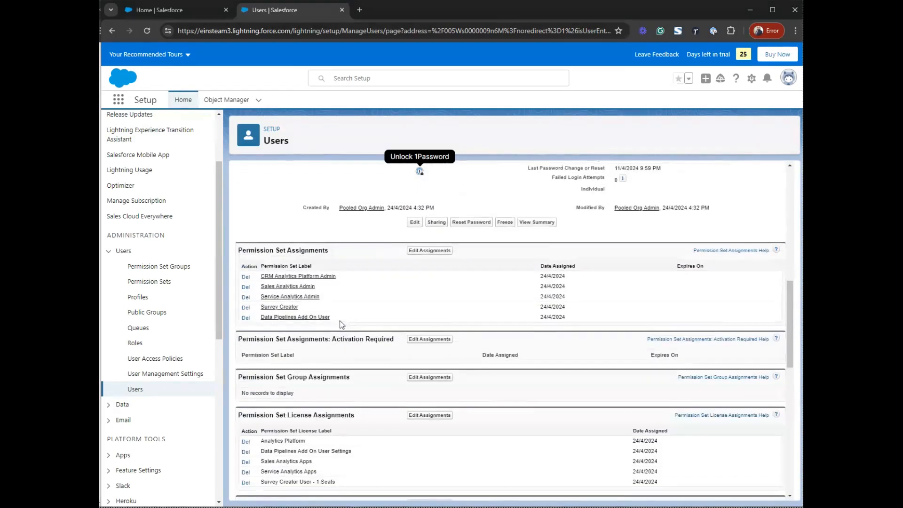
scroll(308, 301, "down", 5)
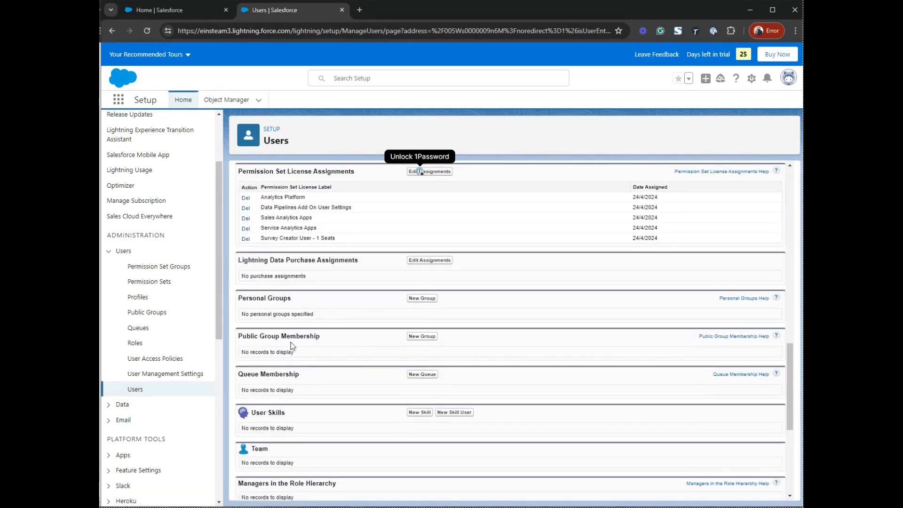
scroll(299, 370, "up", 10)
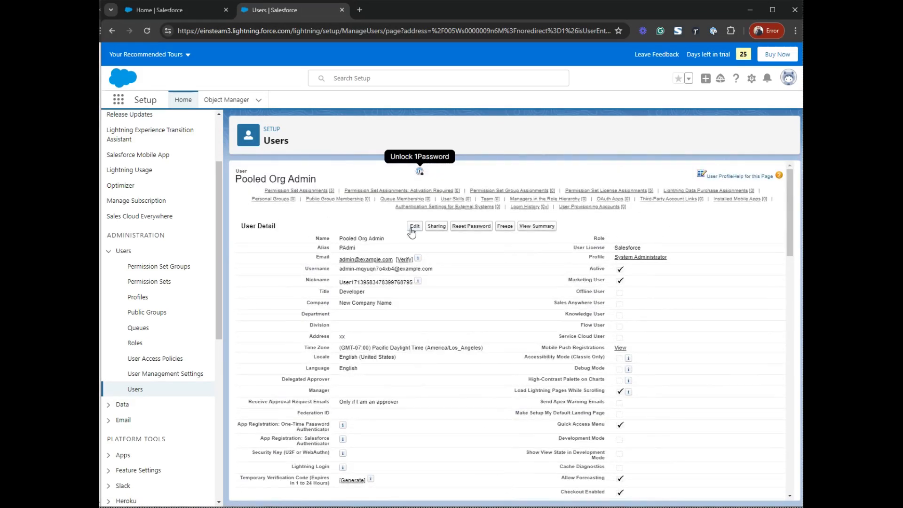
- Edit the user record, set its User Policy field to Admin Policy, and save it
left_click(413, 228)
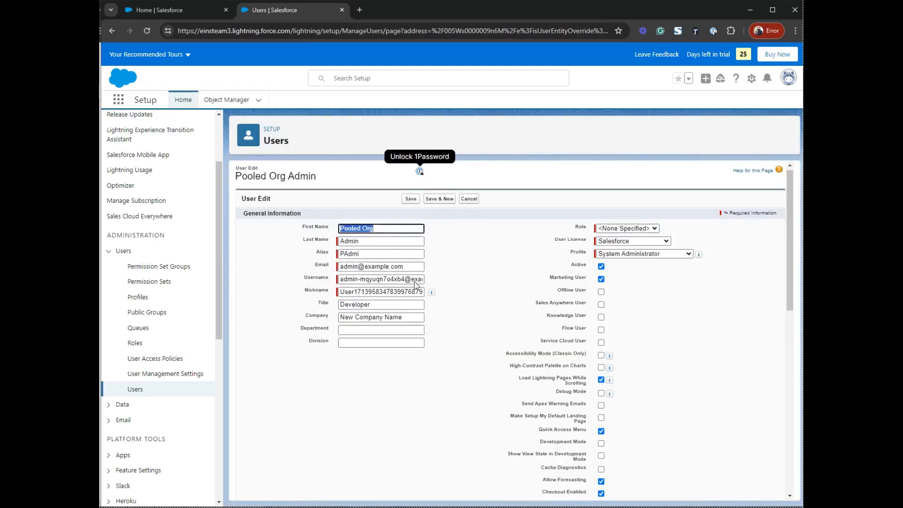
scroll(415, 285, "down", 10)
left_click(372, 331)
left_click(384, 349)
left_click(408, 489)
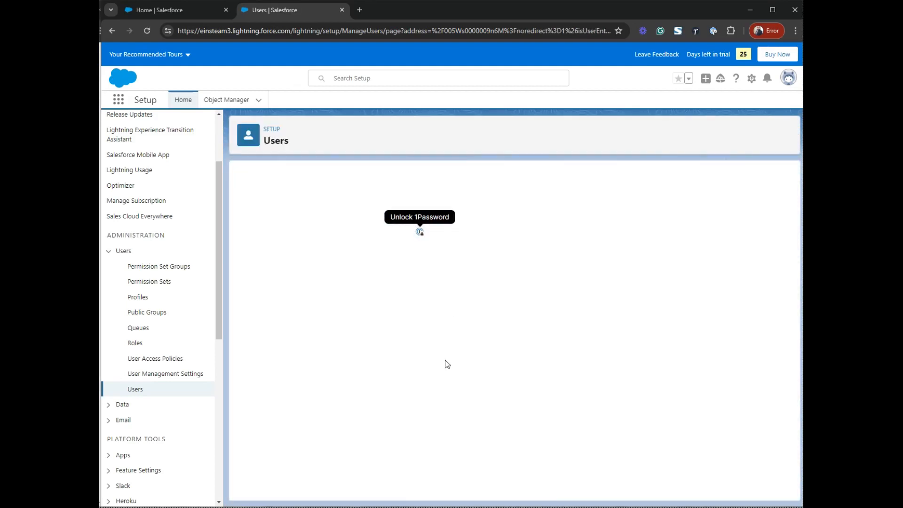
- Check the user's full permission set assignments, public group membership and queue membership for the access granted by the policy
scroll(464, 273, "down", 3)
scroll(464, 273, "down", 6)
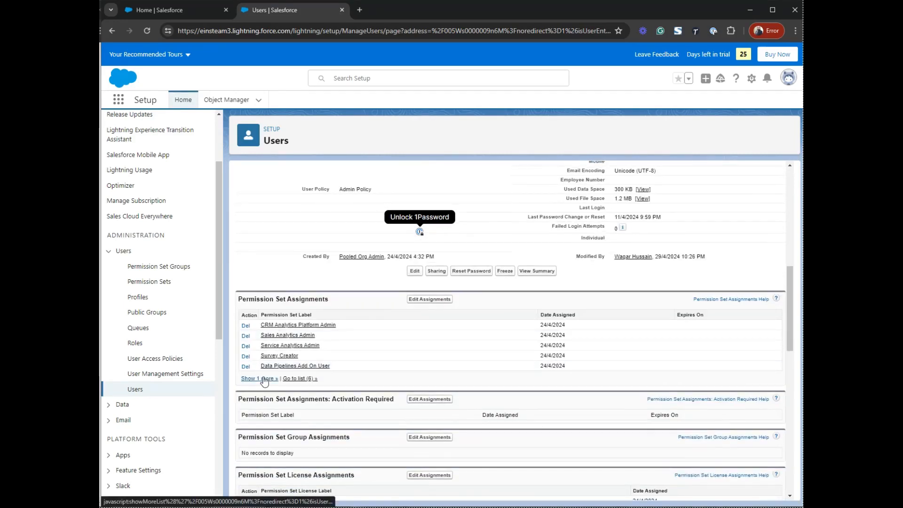
left_click(265, 379)
left_click_drag(322, 376, 262, 377)
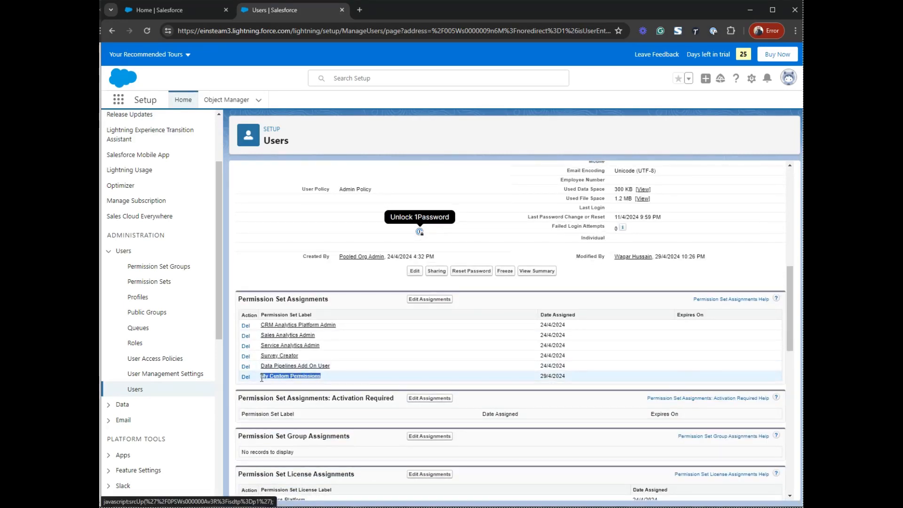
scroll(296, 323, "down", 7)
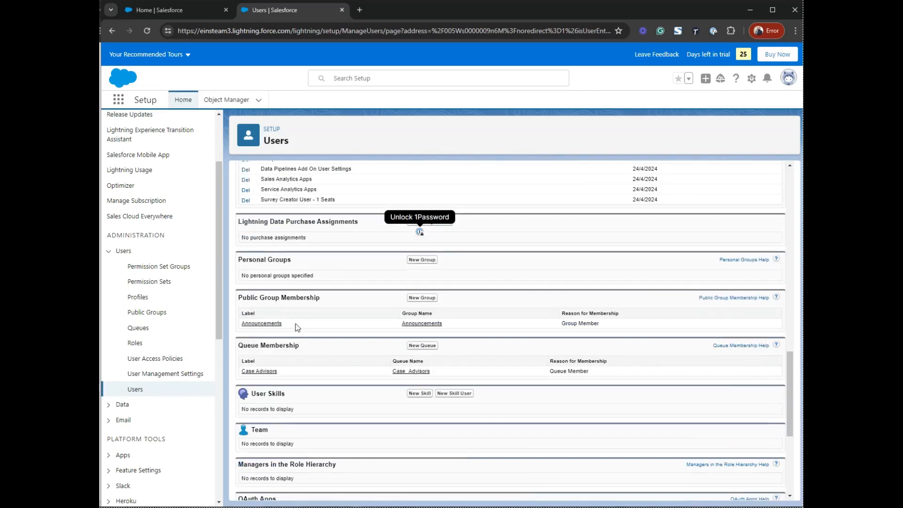
left_click_drag(292, 323, 239, 323)
left_click_drag(280, 370, 239, 371)
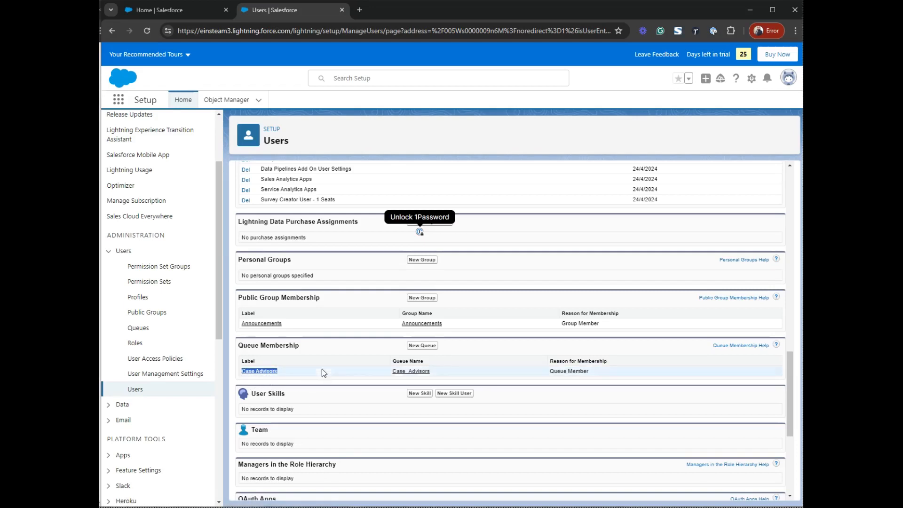
- Open the user's access summary and view their object permissions and field permissions
scroll(306, 351, "up", 10)
scroll(316, 331, "up", 2)
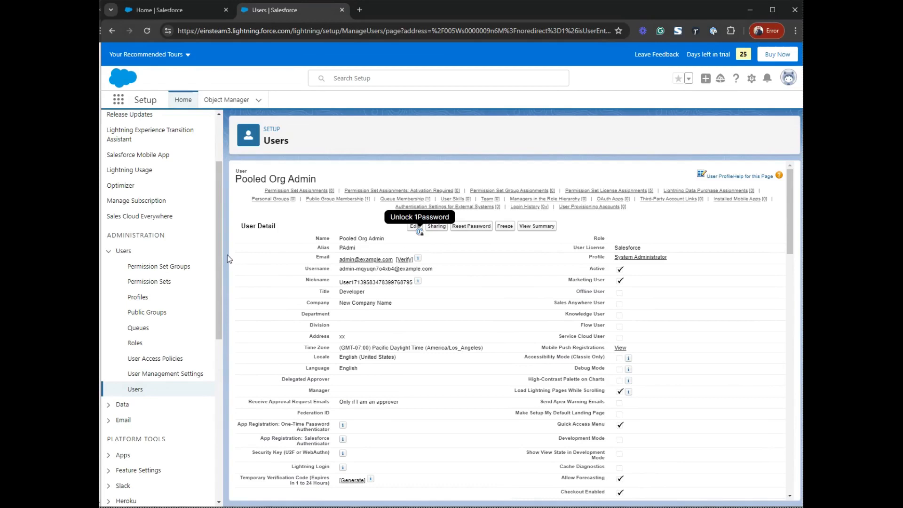
left_click(96, 263)
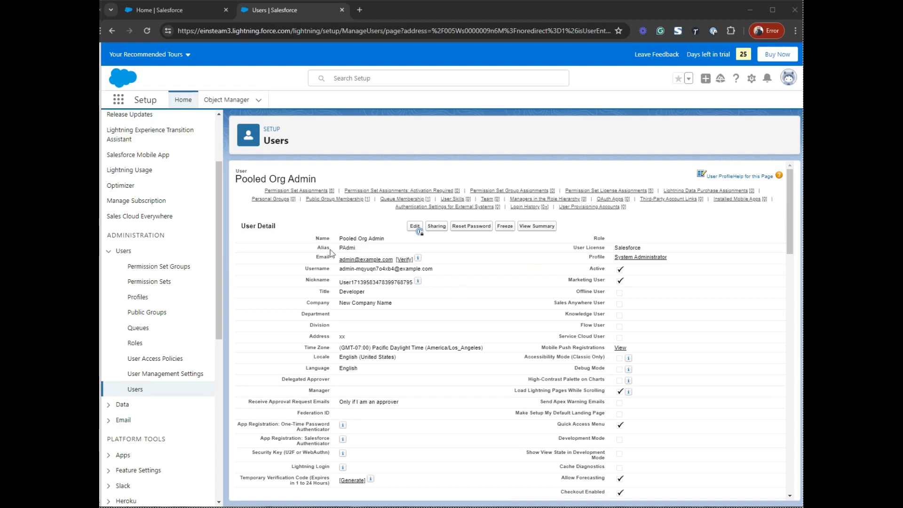
left_click(541, 227)
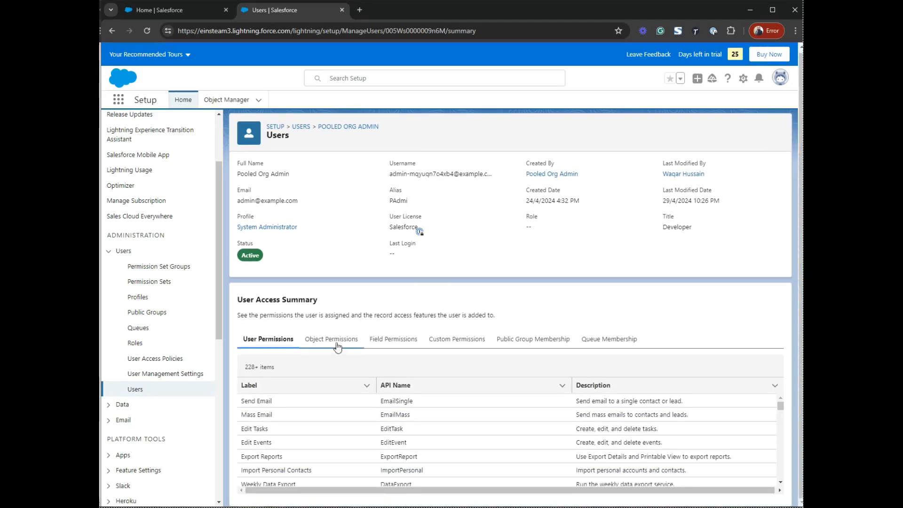
left_click(330, 347)
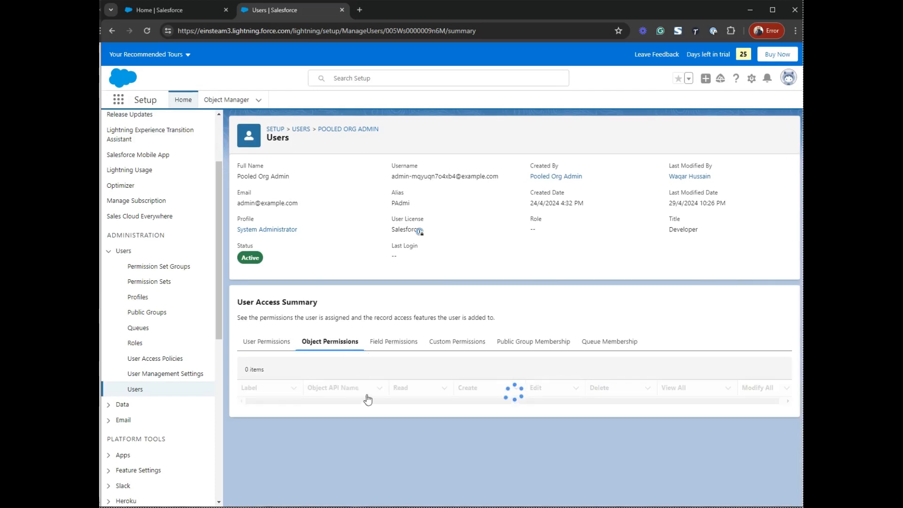
left_click(396, 349)
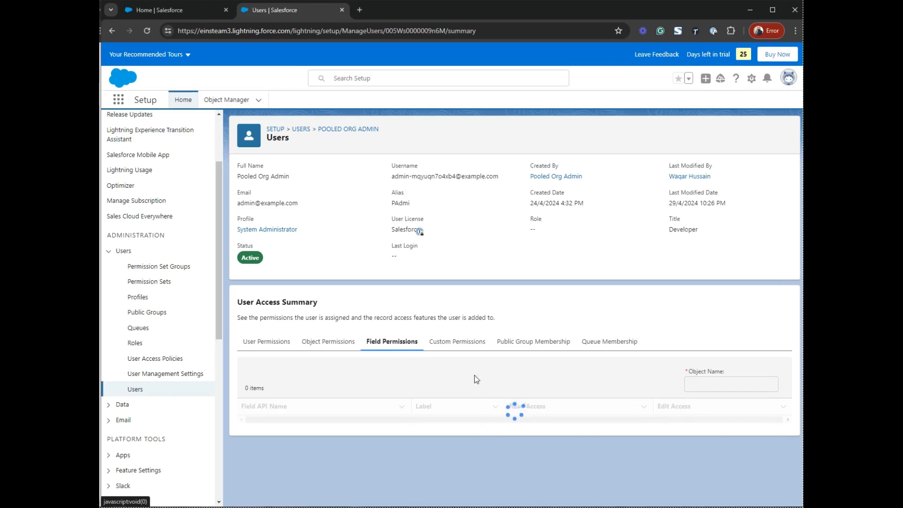
- View the custom permissions and queue membership in the user's access summary
left_click(461, 344)
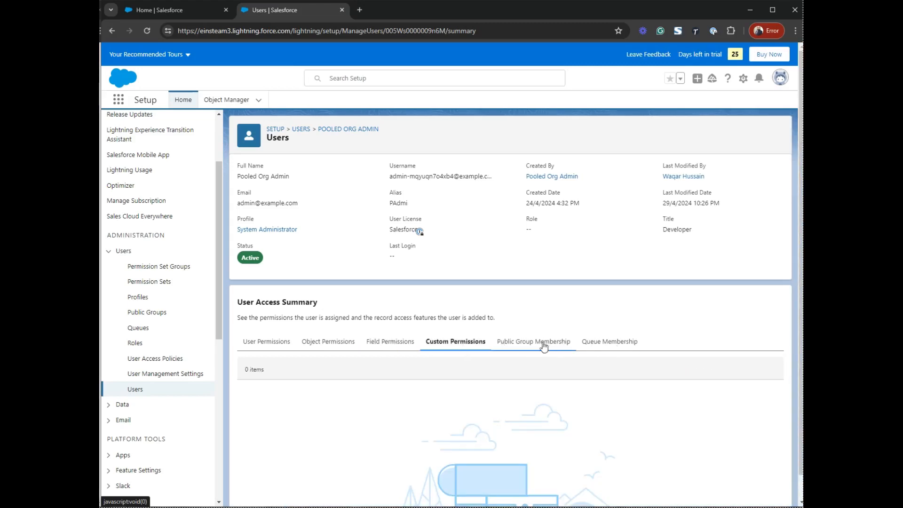
left_click(610, 342)
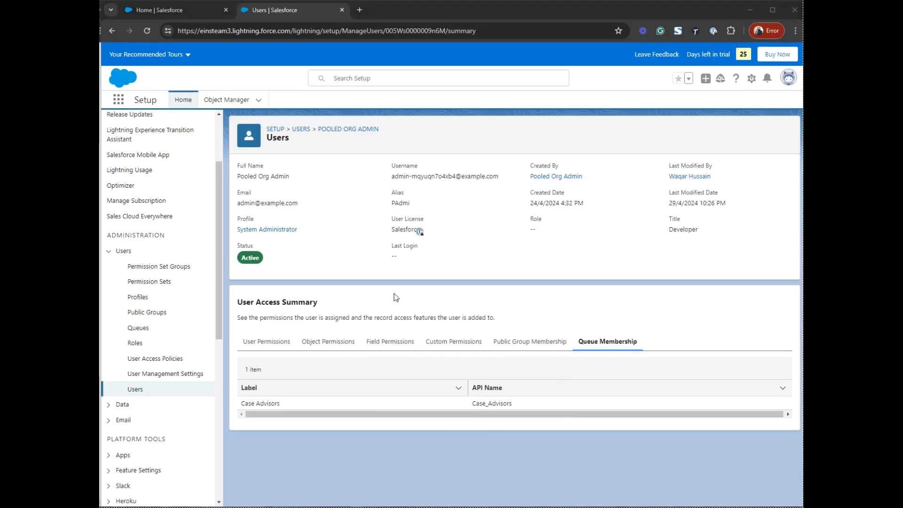
- Open the summary of the My Custom Permissions permission set and review its related permission set groups, user permissions and object permissions
left_click_drag(221, 270, 208, 292)
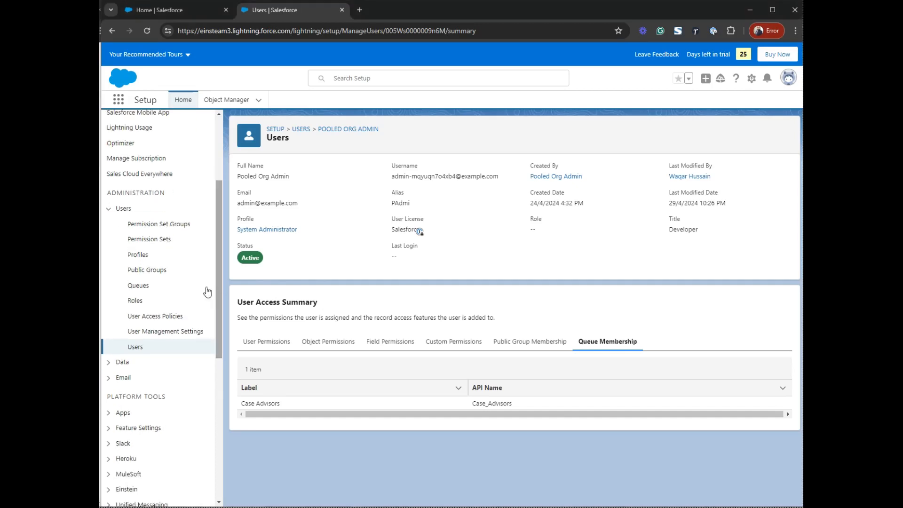
left_click(164, 245)
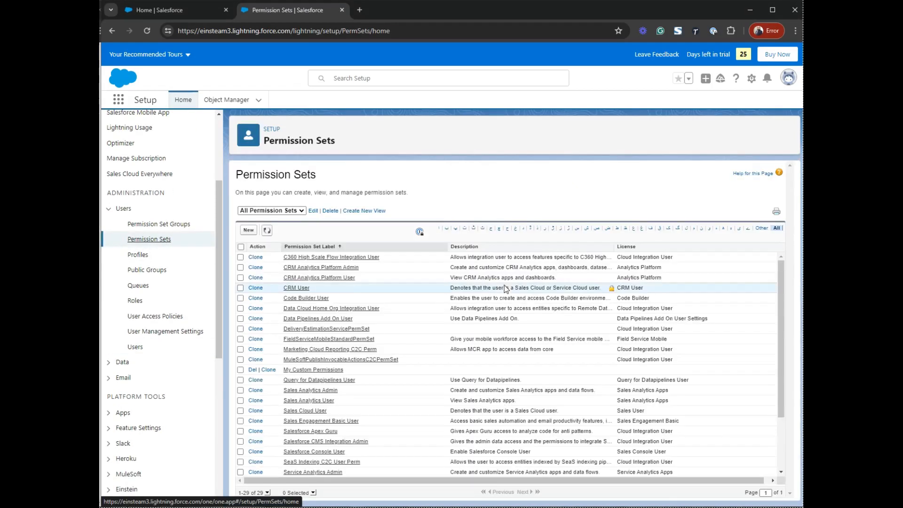
left_click(307, 370)
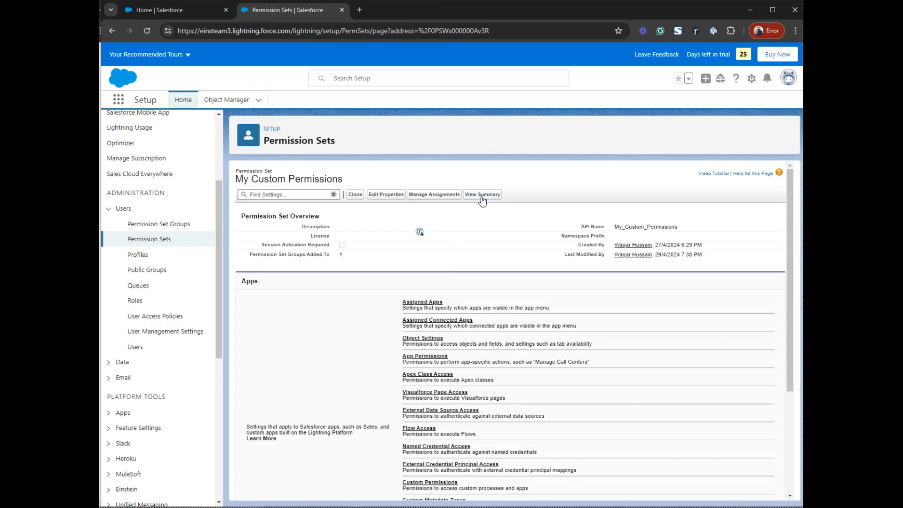
left_click(481, 196)
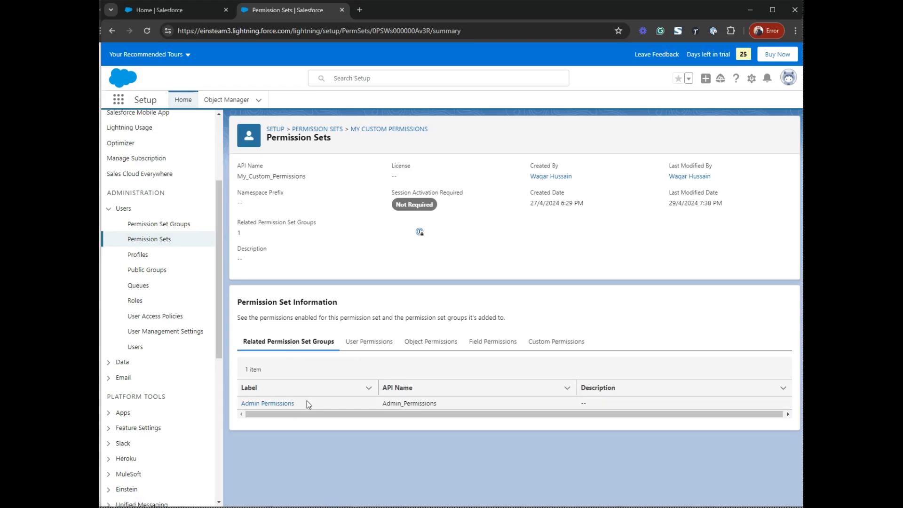
left_click(375, 349)
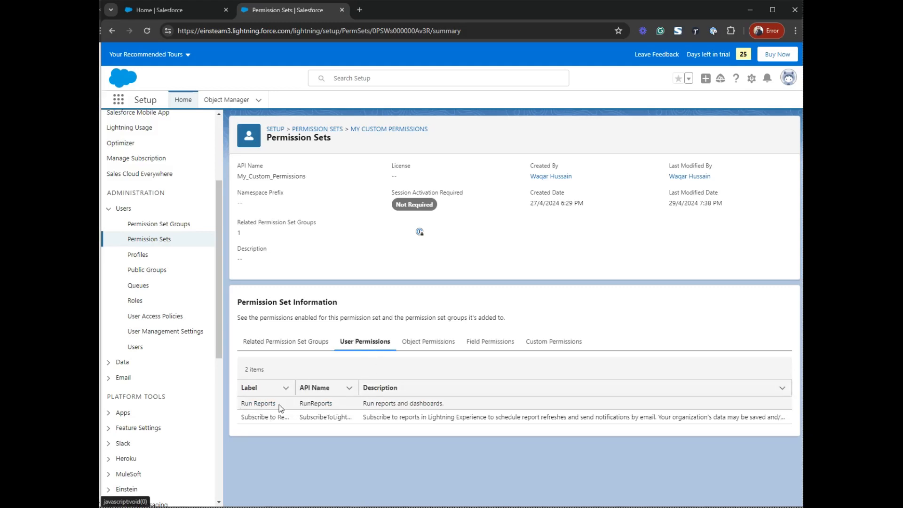
left_click(435, 349)
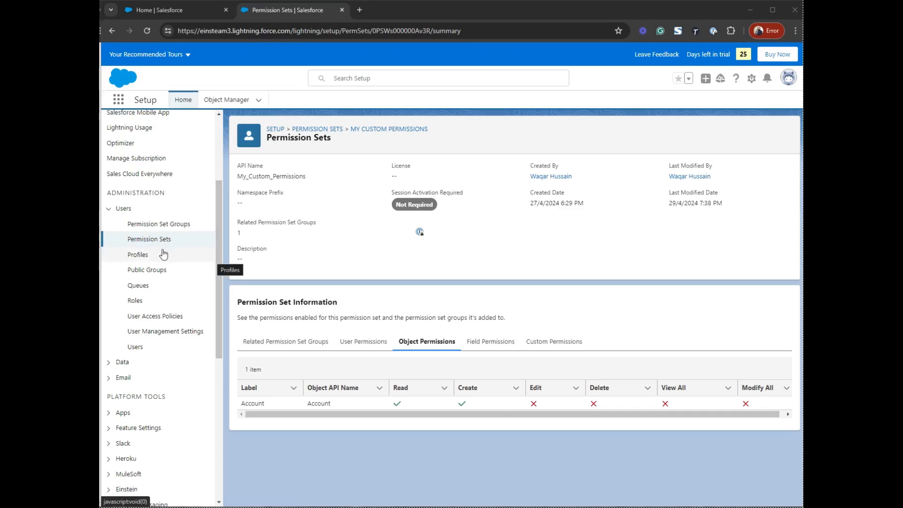
- Open the Announcements public group and display its access summary
left_click(162, 272)
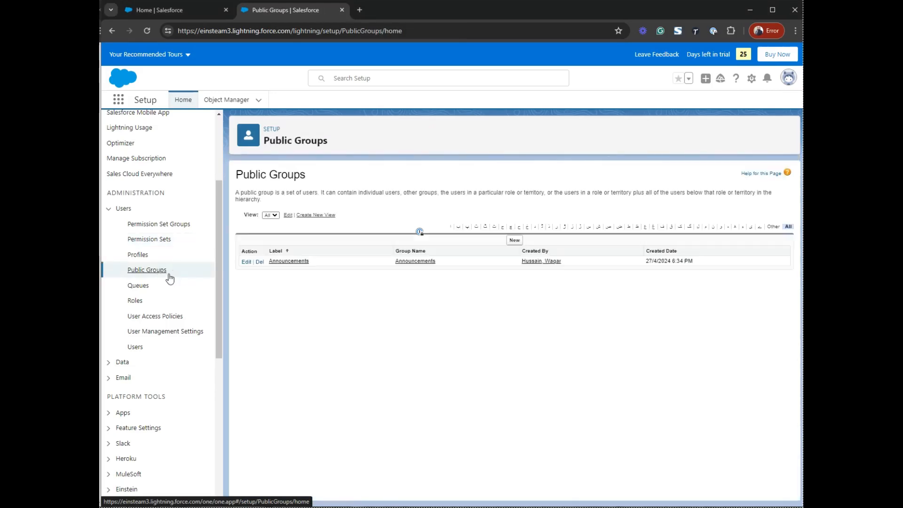
left_click(283, 262)
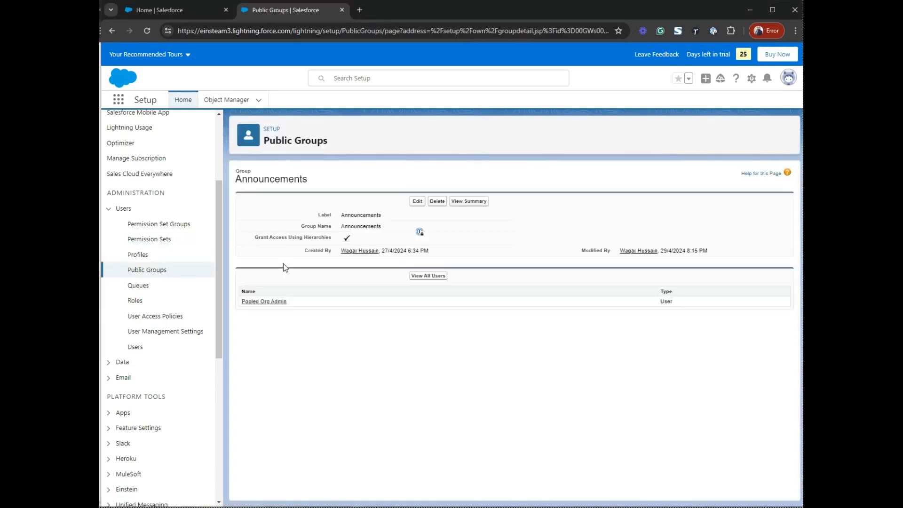
left_click(474, 203)
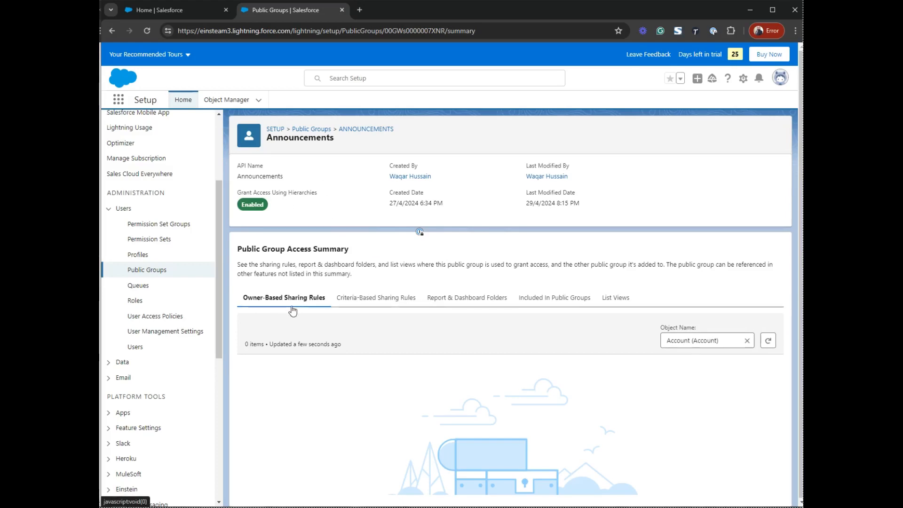
- Review the Announcements group's criteria-based sharing rules, report and dashboard folders, parent public groups, list views and owner-based sharing rules
left_click(396, 304)
left_click(472, 304)
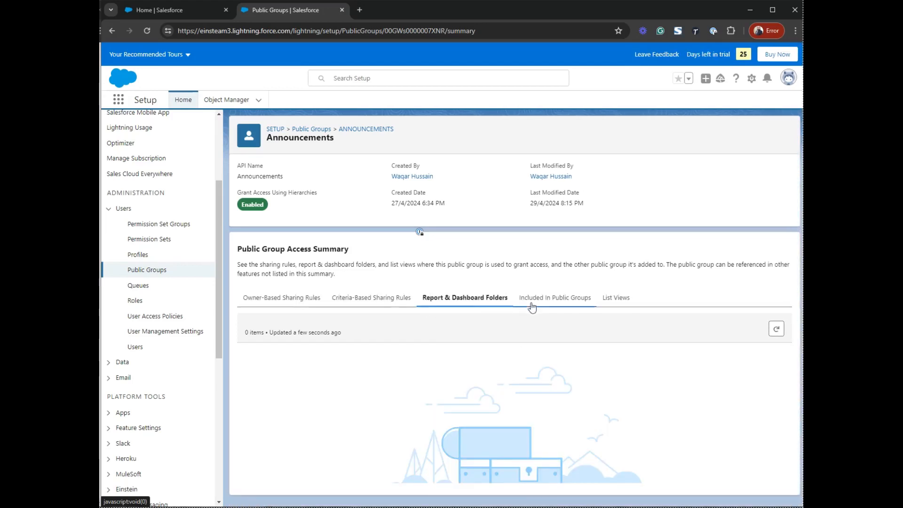
left_click(556, 301)
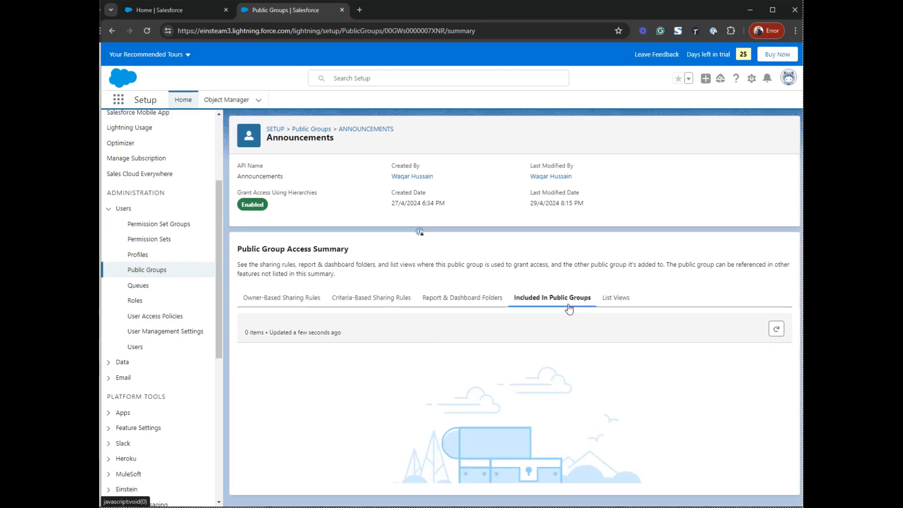
left_click(613, 301)
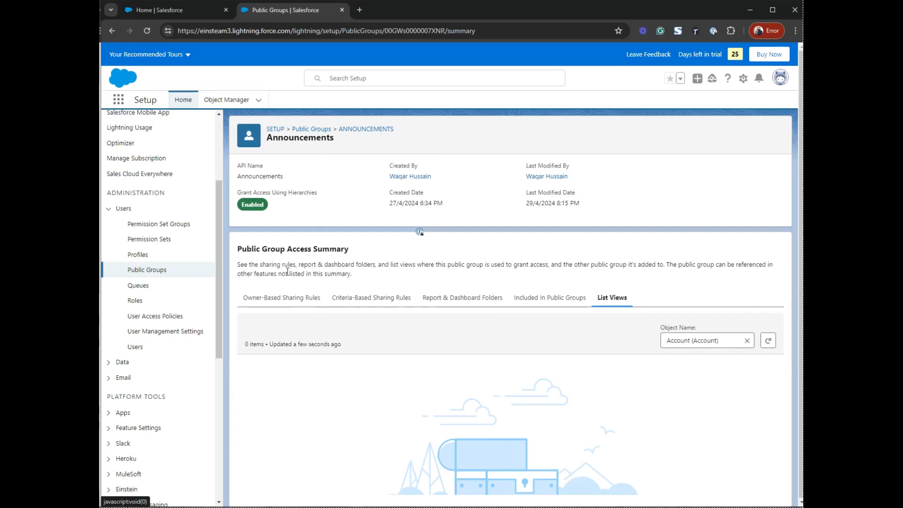
left_click(281, 298)
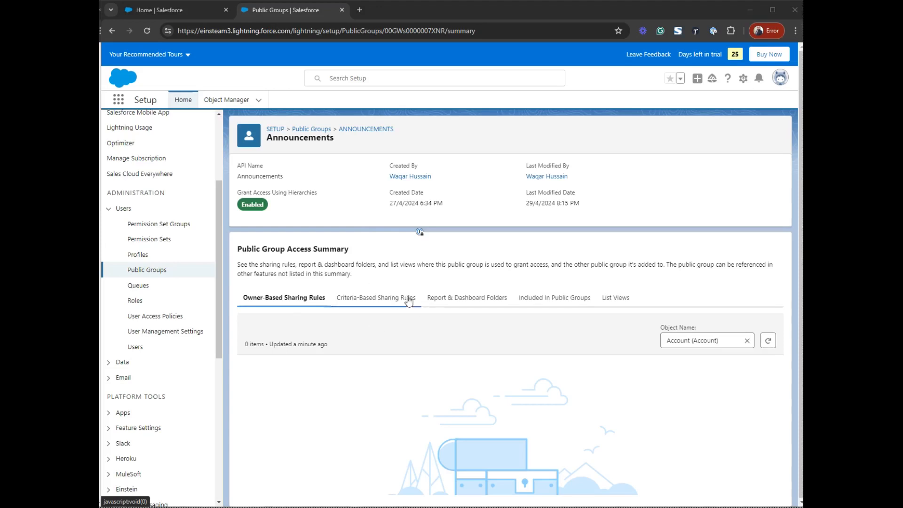
scroll(202, 318, "down", 5)
scroll(202, 318, "up", 5)
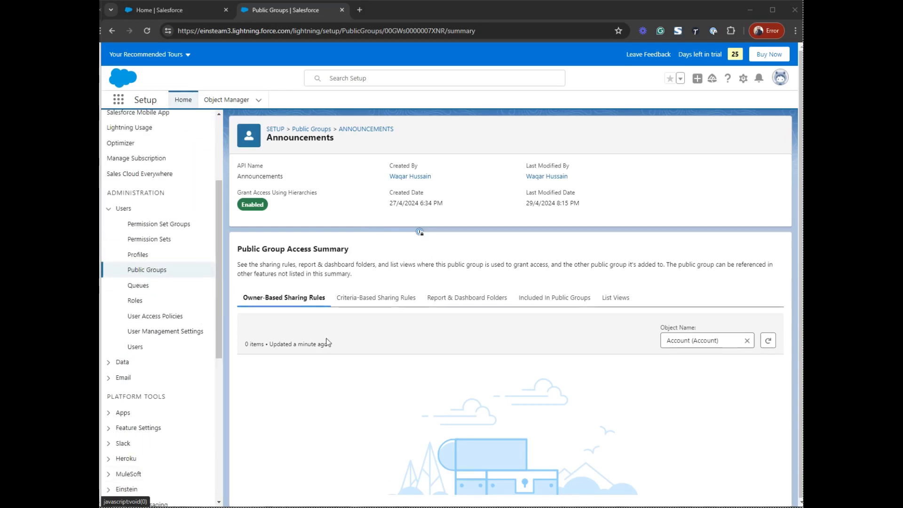